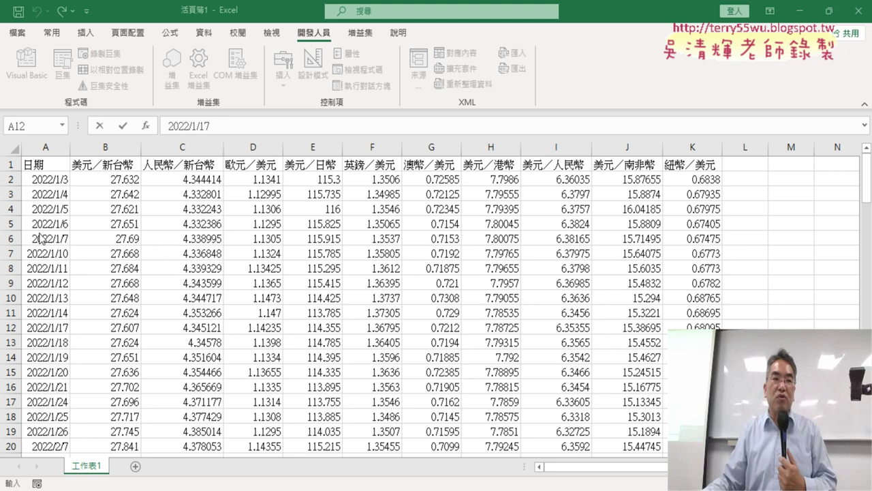
# Open the VBA editor and review the 外幣參考匯率查詢 macro's QueryTables .PostText line.
pyautogui.click(231, 225)
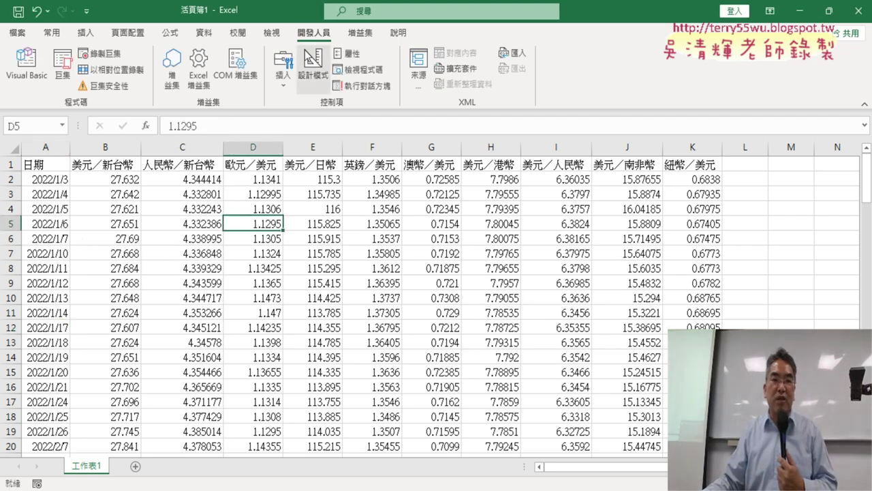
pyautogui.click(26, 64)
pyautogui.click(446, 202)
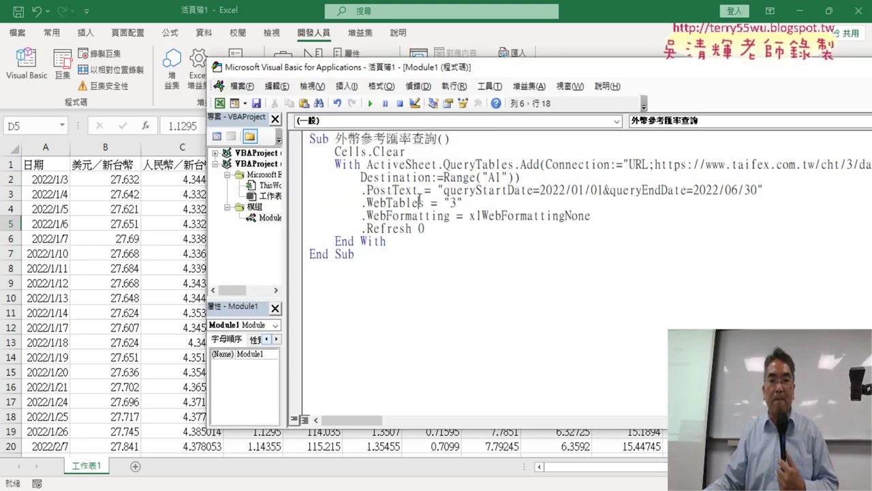
pyautogui.moveTo(335, 138); pyautogui.dragTo(438, 139)
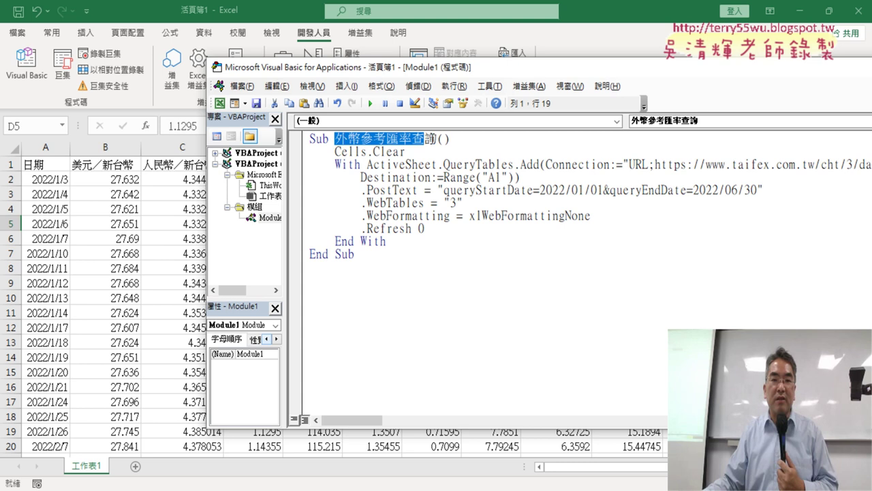
pyautogui.moveTo(361, 190); pyautogui.dragTo(764, 191)
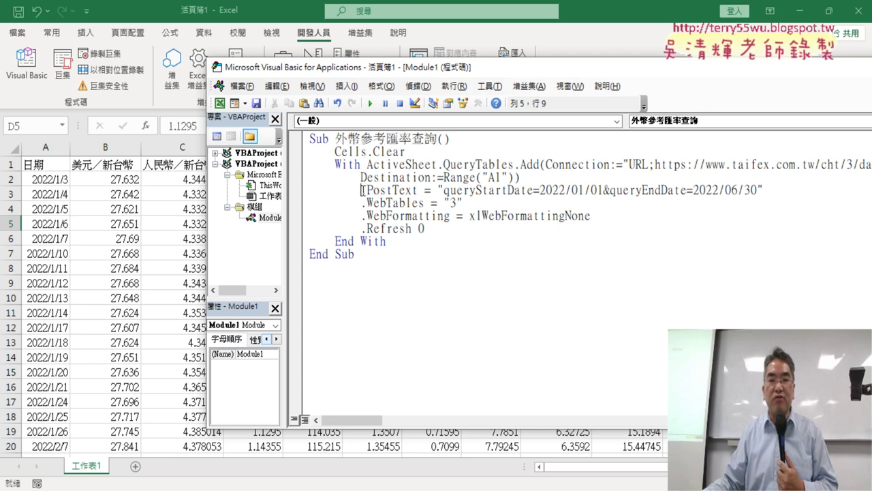
pyautogui.click(667, 193)
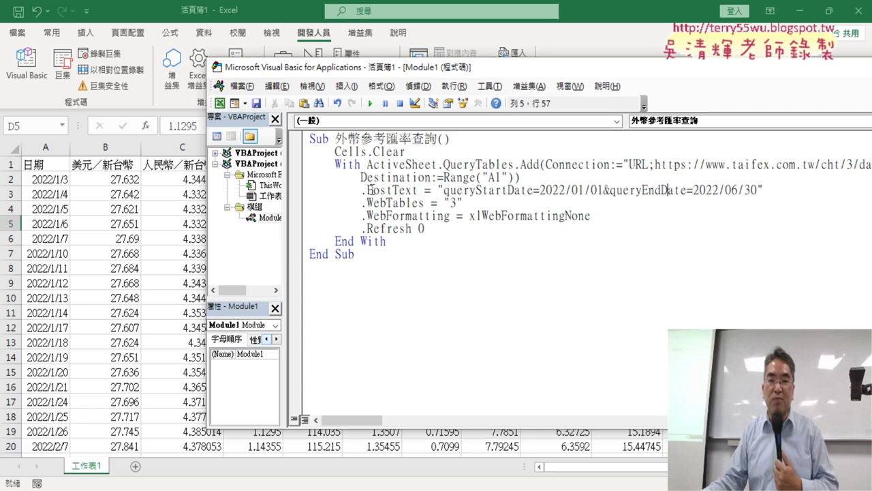
pyautogui.moveTo(362, 190); pyautogui.dragTo(419, 190)
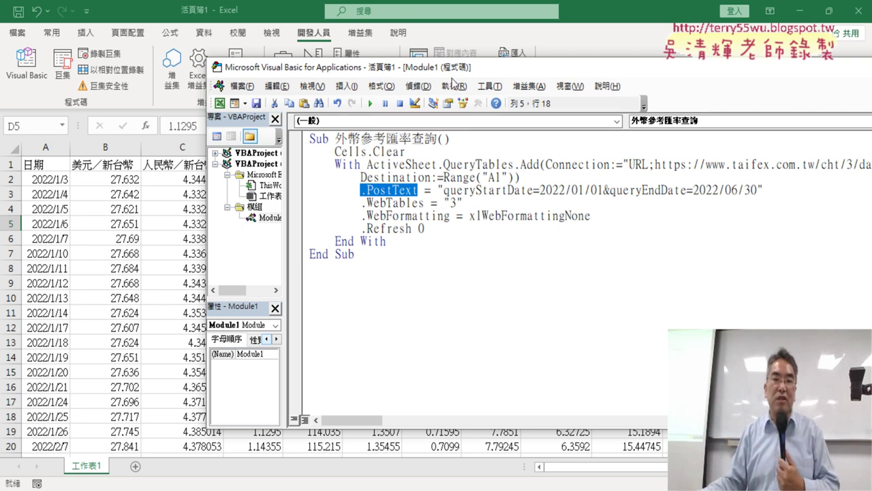
pyautogui.moveTo(451, 75); pyautogui.dragTo(349, 73)
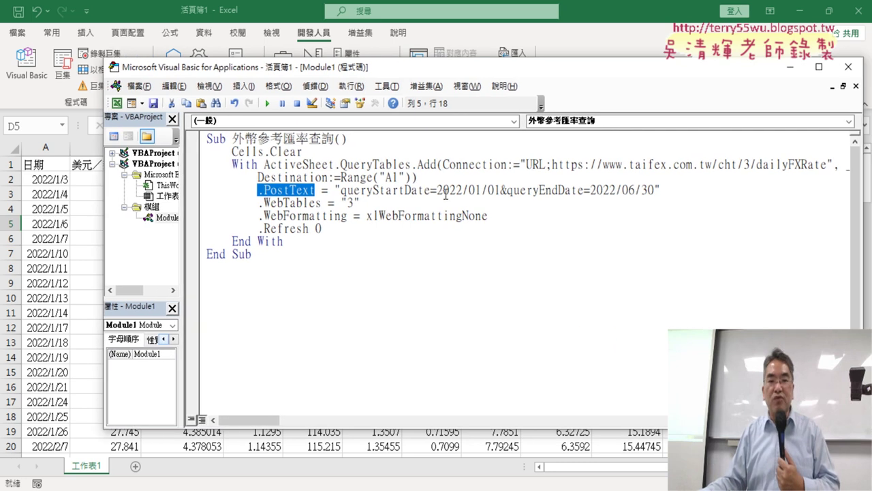
# Change the query start date in .PostText from 2022/01/01 to 2022/07/01.
pyautogui.moveTo(437, 191); pyautogui.dragTo(502, 190)
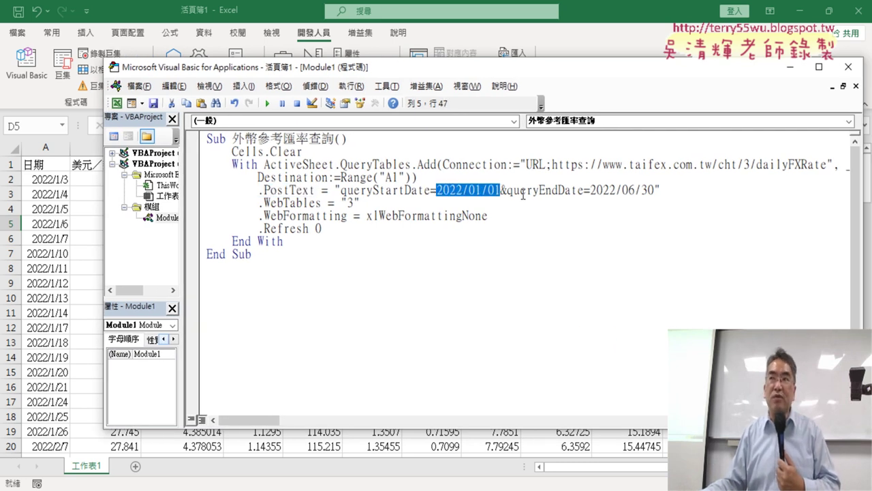
pyautogui.click(474, 192)
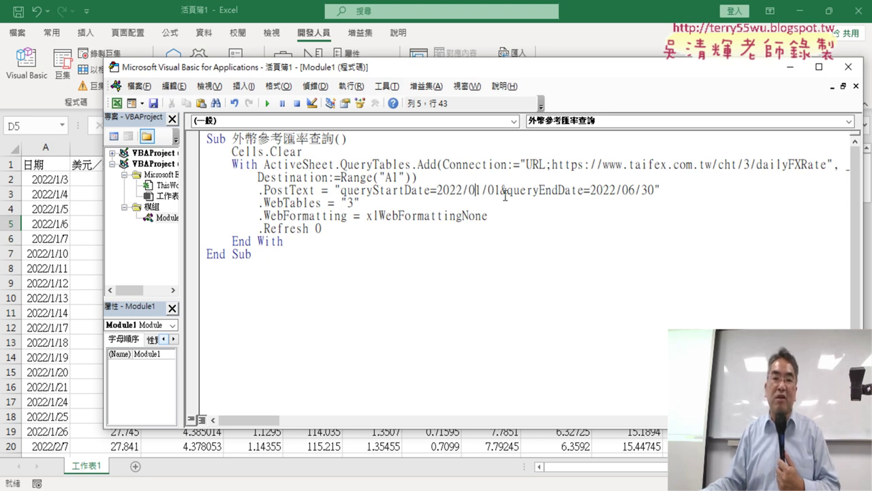
pyautogui.hotkey('shift', 'Right')
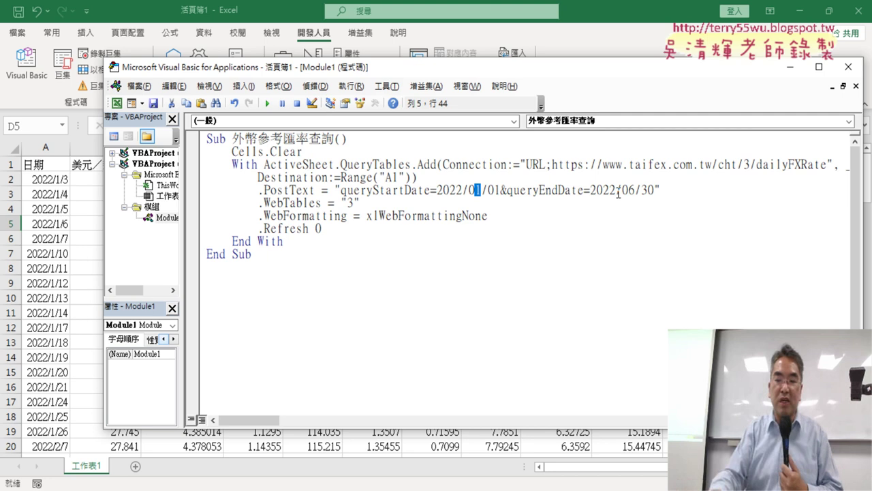
pyautogui.write('7')
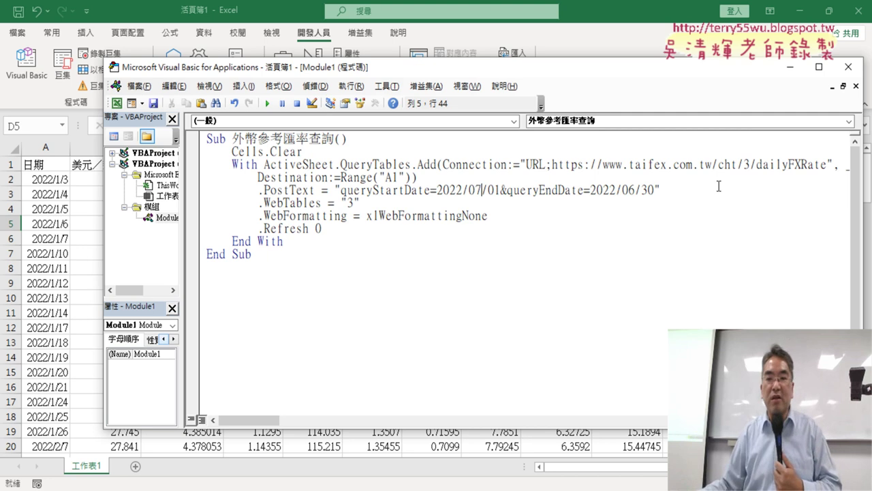
# Change the query end date to 2022/12/31 and check both dates.
pyautogui.hotkey('shift', 'Left')
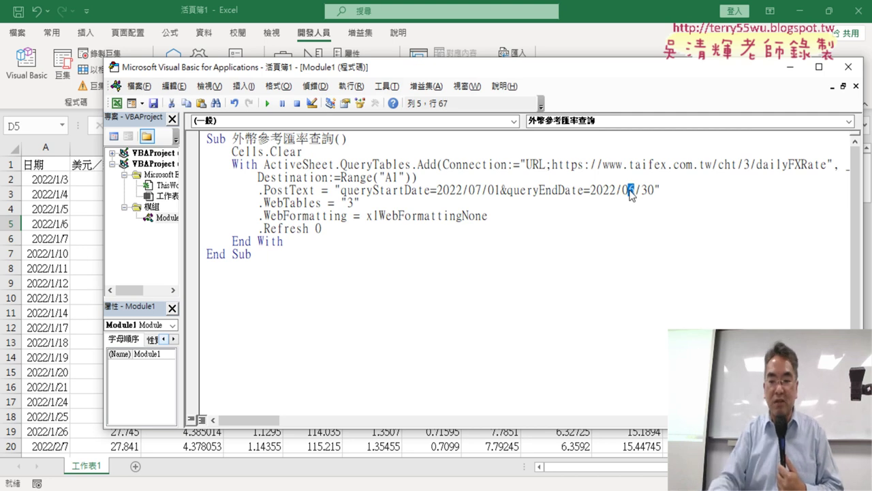
pyautogui.write('12')
pyautogui.press('BackSpace')
pyautogui.press('BackSpace')
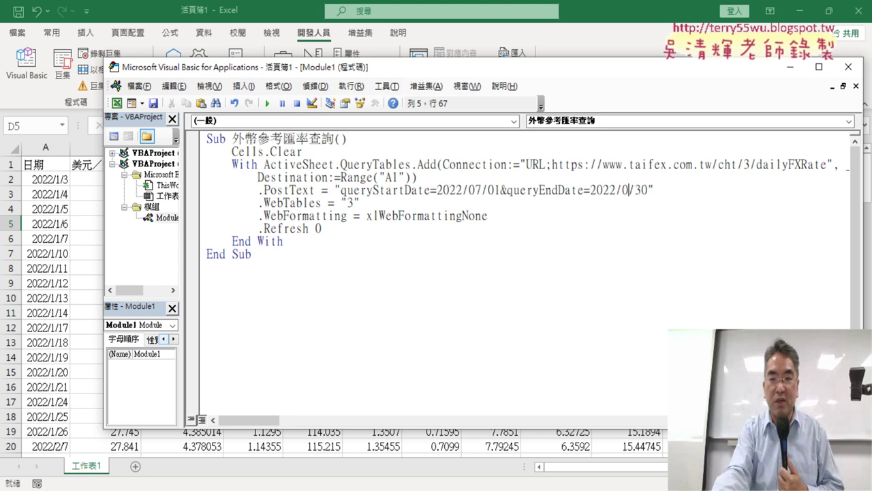
pyautogui.press('BackSpace')
pyautogui.write('12')
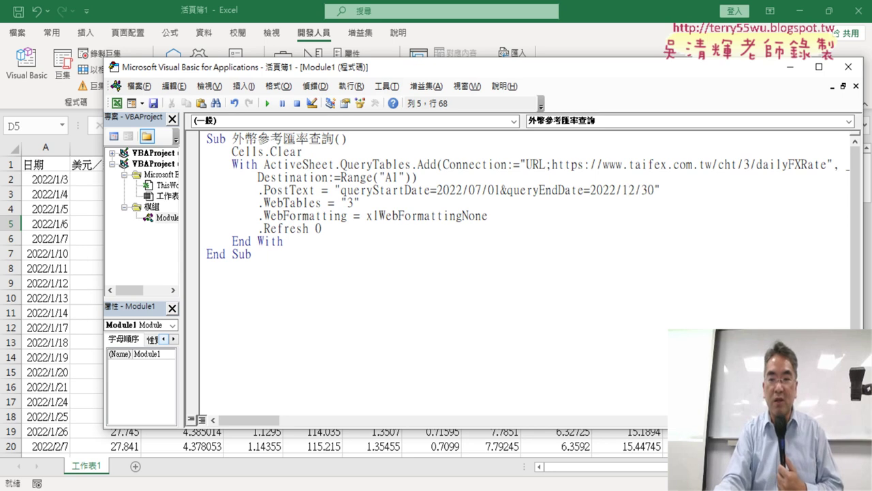
pyautogui.click(655, 190)
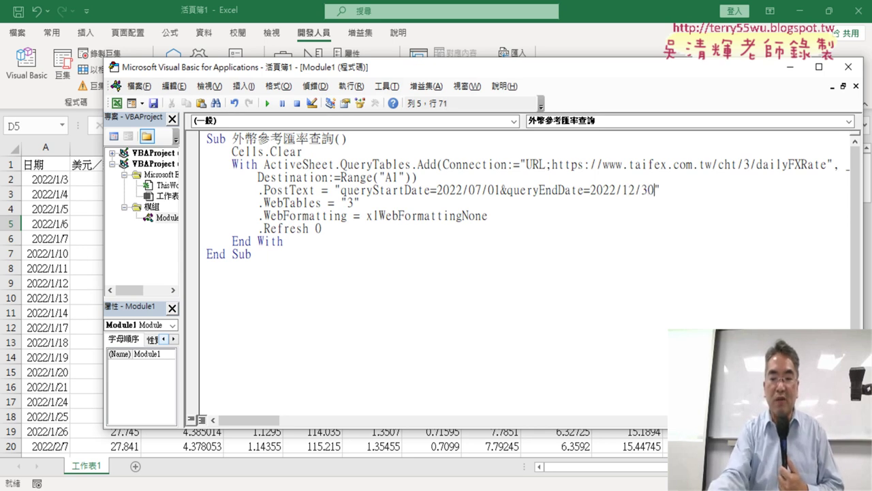
pyautogui.press('BackSpace')
pyautogui.write('1')
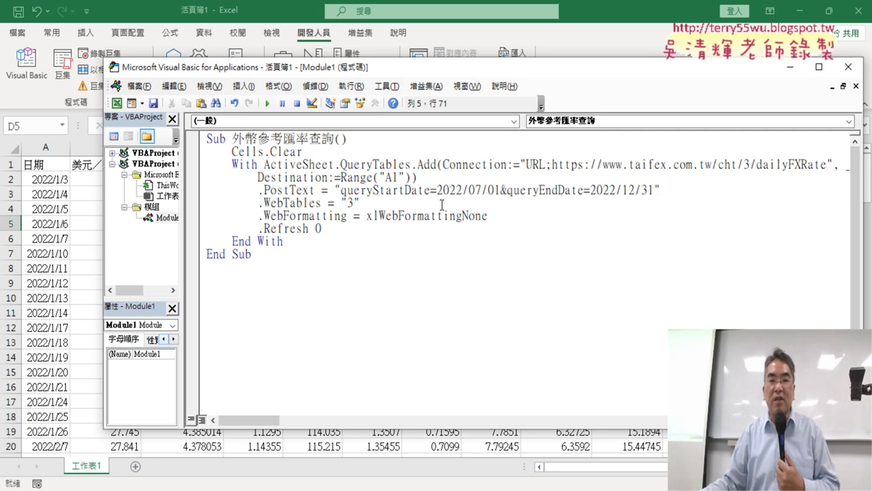
pyautogui.moveTo(436, 191); pyautogui.dragTo(500, 191)
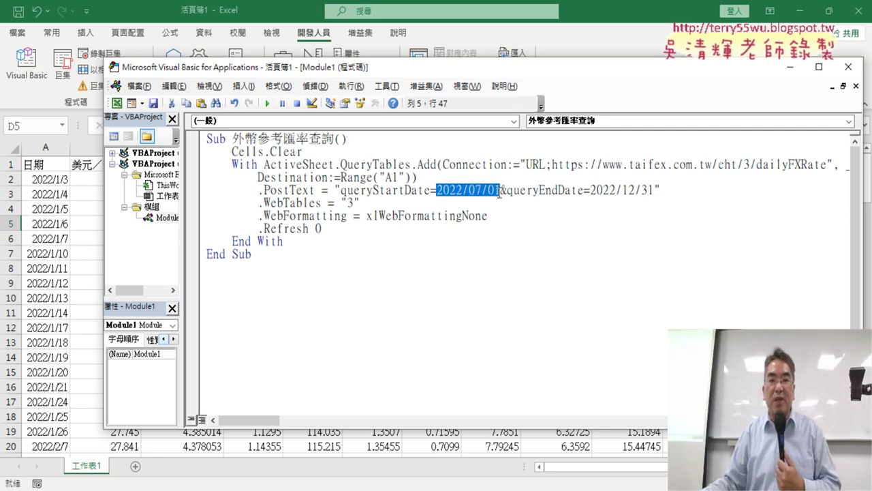
pyautogui.moveTo(590, 190); pyautogui.dragTo(652, 191)
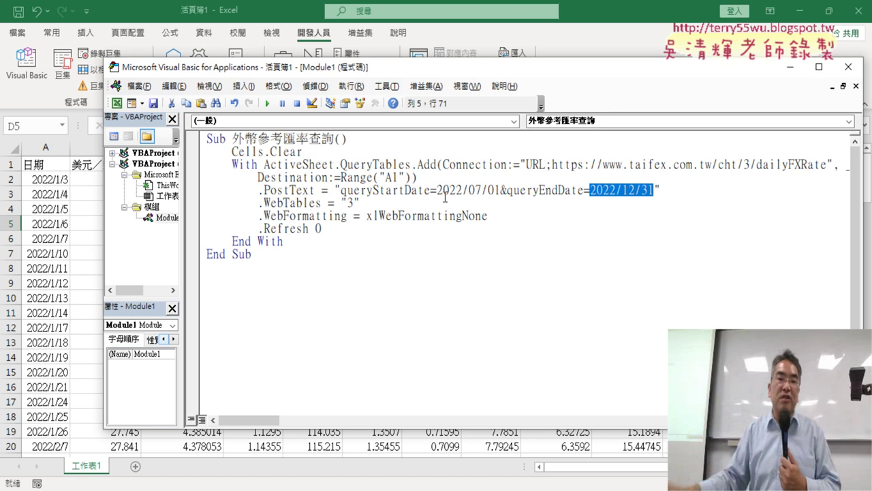
# Insert an indented x=inputbox("") line directly below the Sub 外幣參考匯率查詢() header.
pyautogui.click(386, 137)
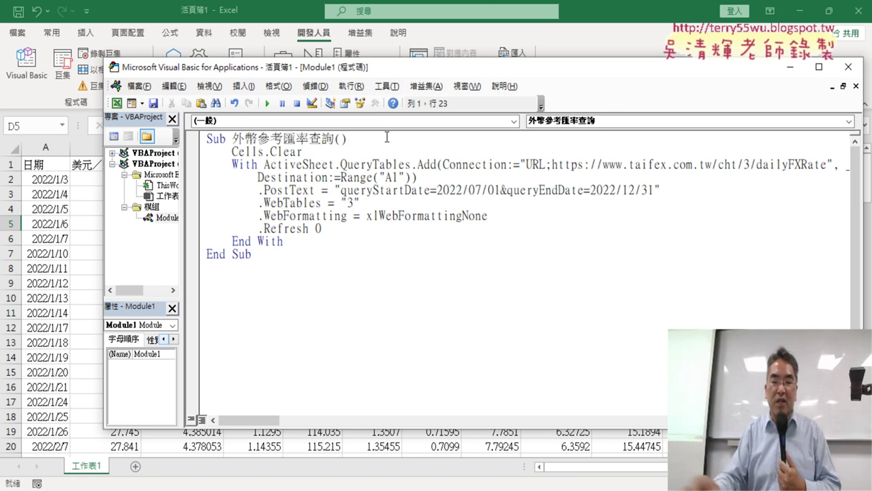
pyautogui.press('Return')
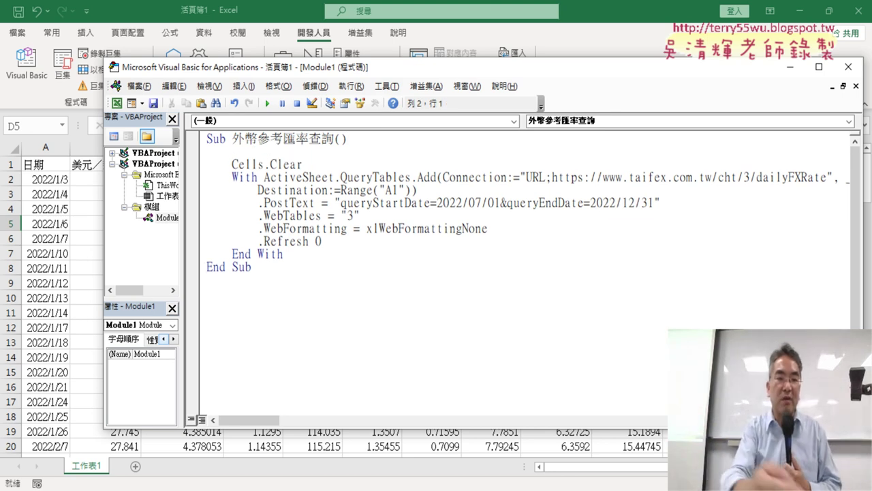
pyautogui.press('Tab')
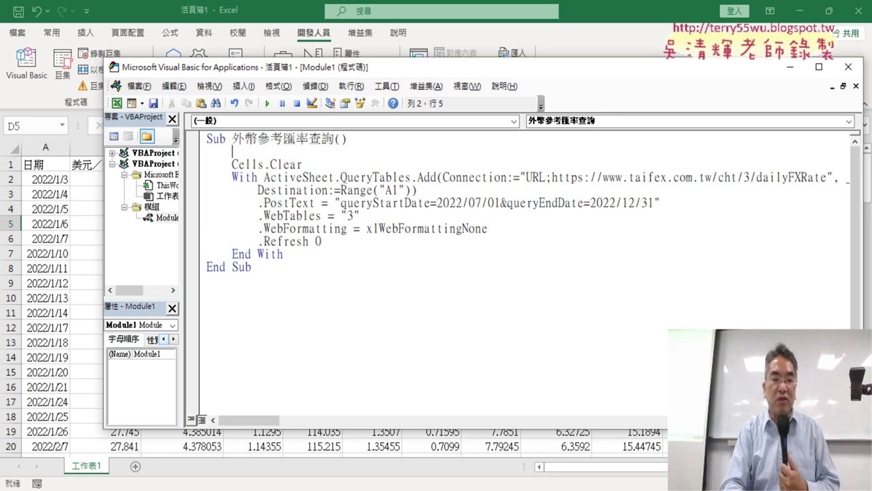
pyautogui.write('x')
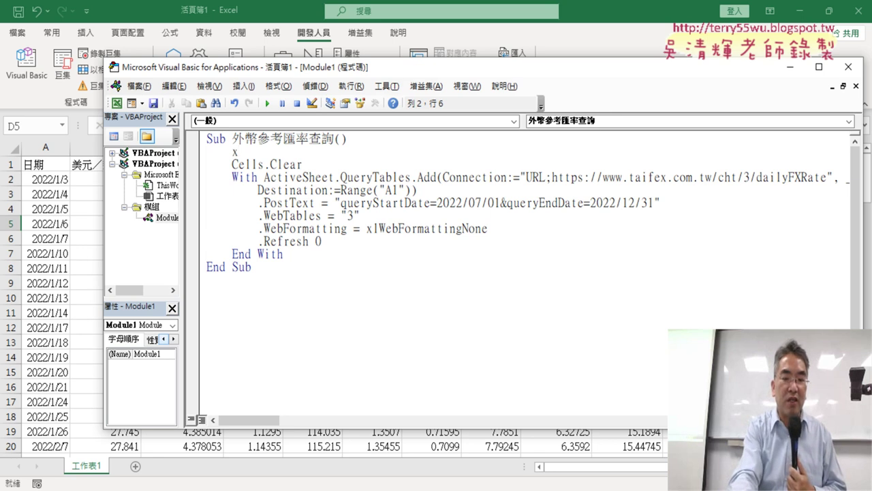
pyautogui.write('=')
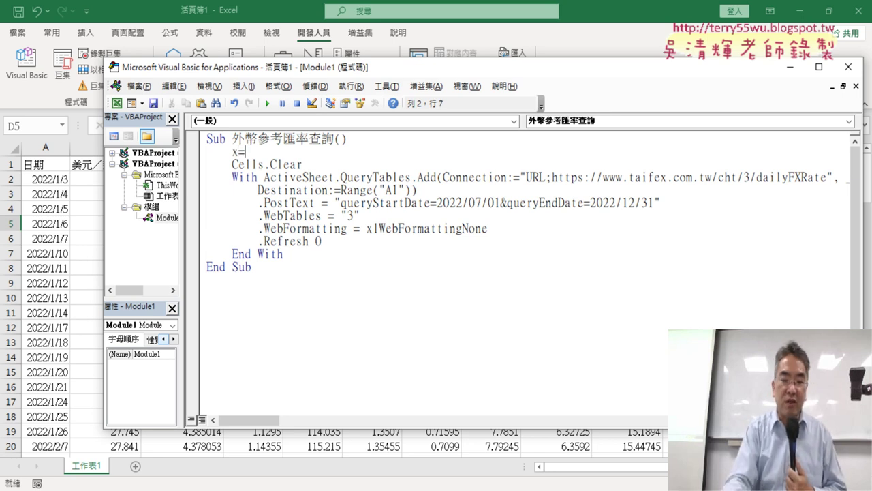
pyautogui.write('inp')
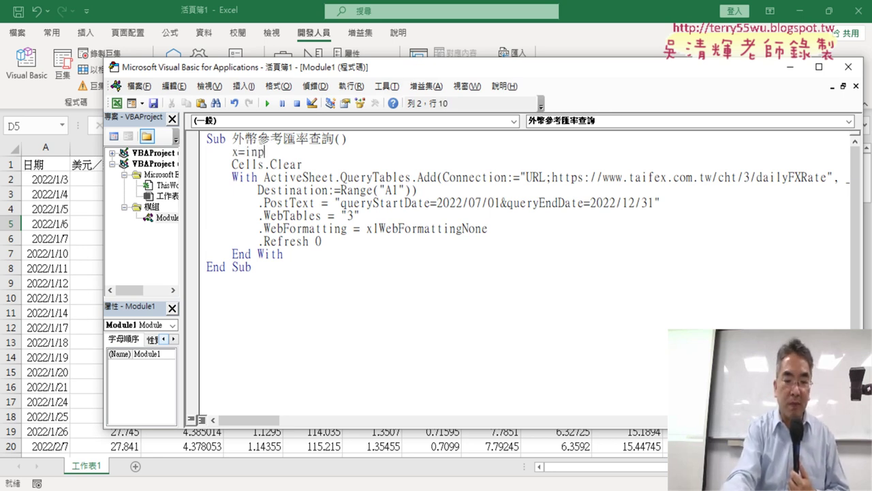
pyautogui.write('utb')
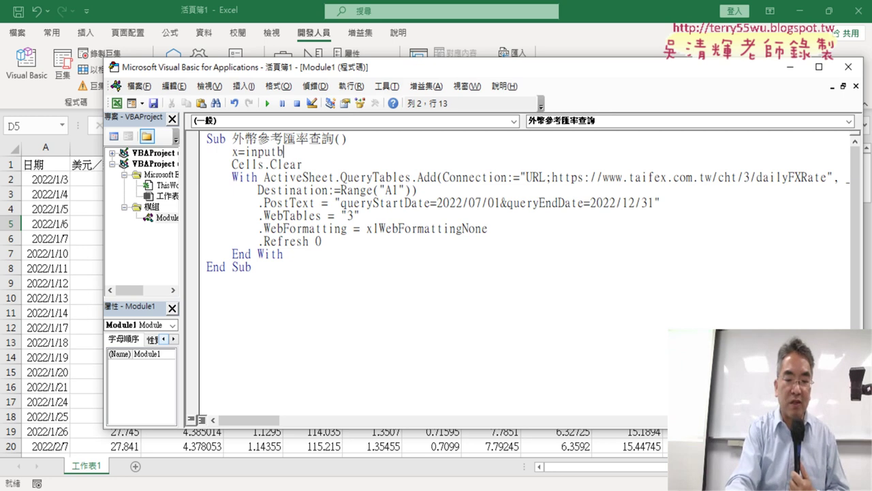
pyautogui.write('ox')
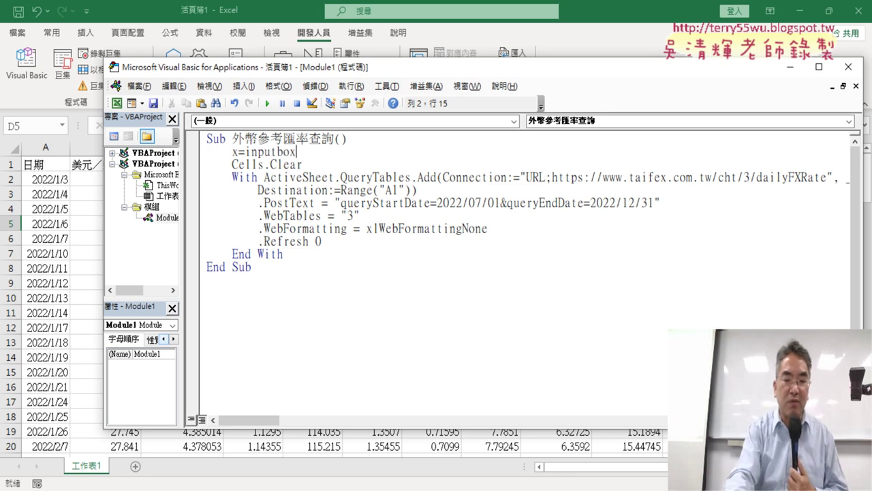
pyautogui.write('()')
pyautogui.press('Left')
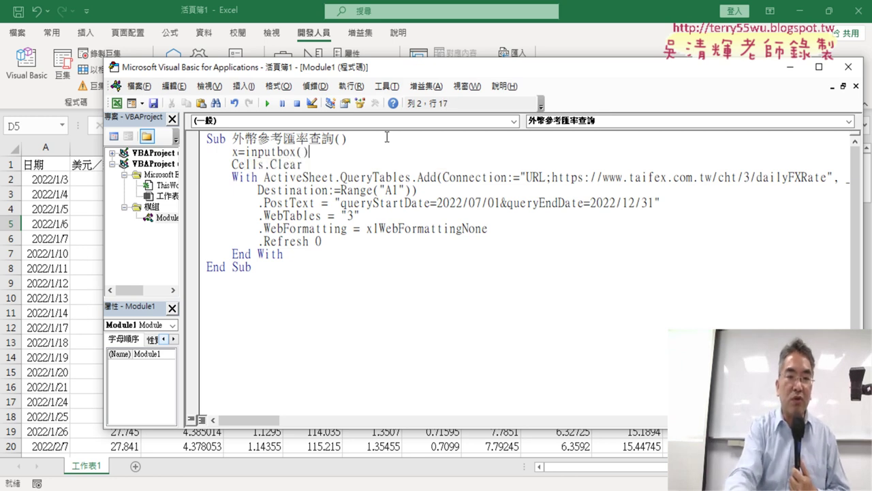
pyautogui.write('"')
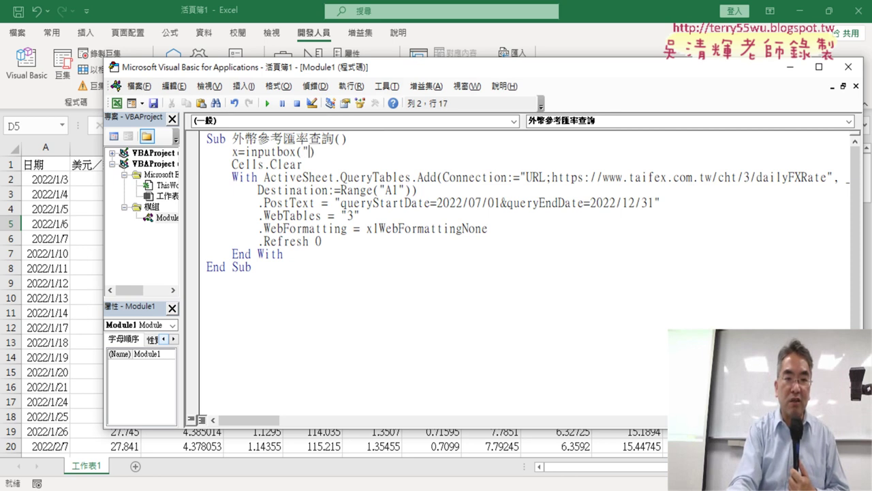
pyautogui.write('"')
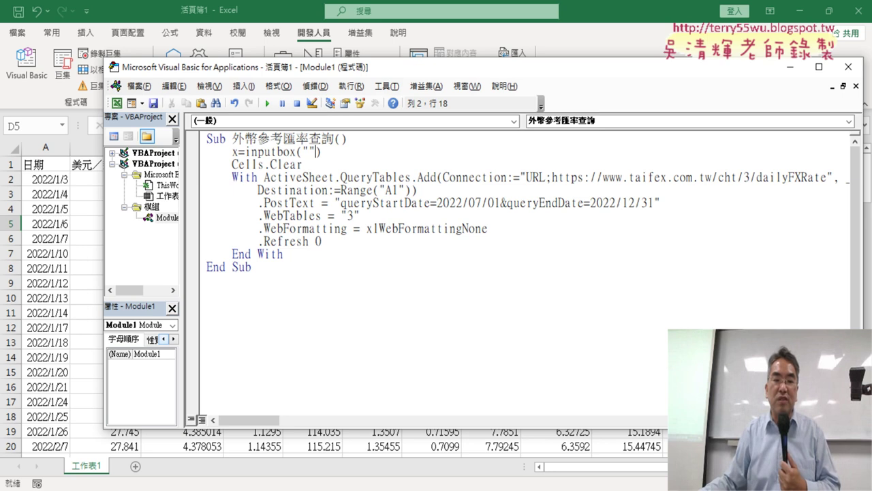
# Copy the two InputBox lines from the Google Docs tutorial, then return to the VBA editor.
pyautogui.moveTo(421, 486)
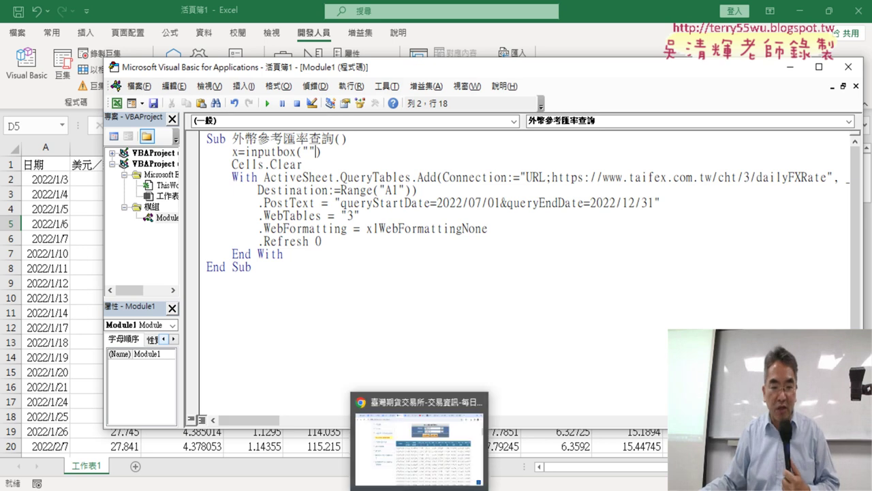
pyautogui.click(420, 470)
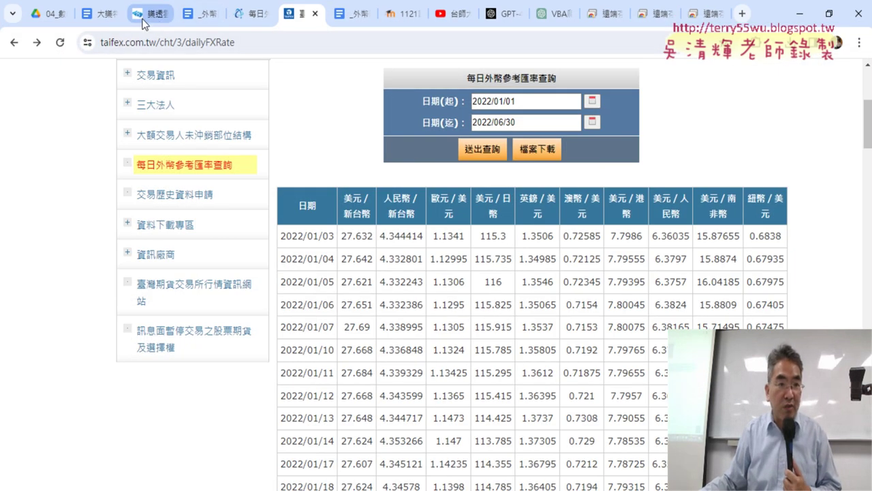
pyautogui.click(204, 14)
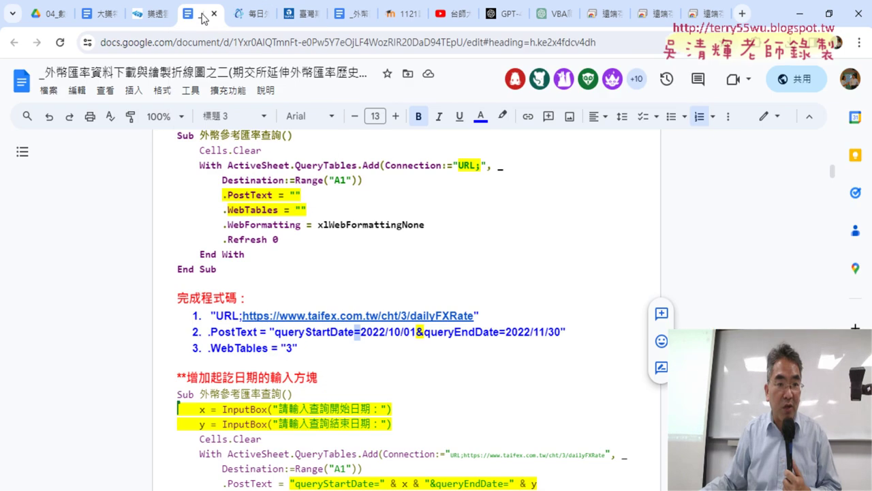
pyautogui.scroll(-2, 281, 311)
pyautogui.moveTo(393, 222); pyautogui.dragTo(173, 213)
pyautogui.hotkey('ctrl', 'c')
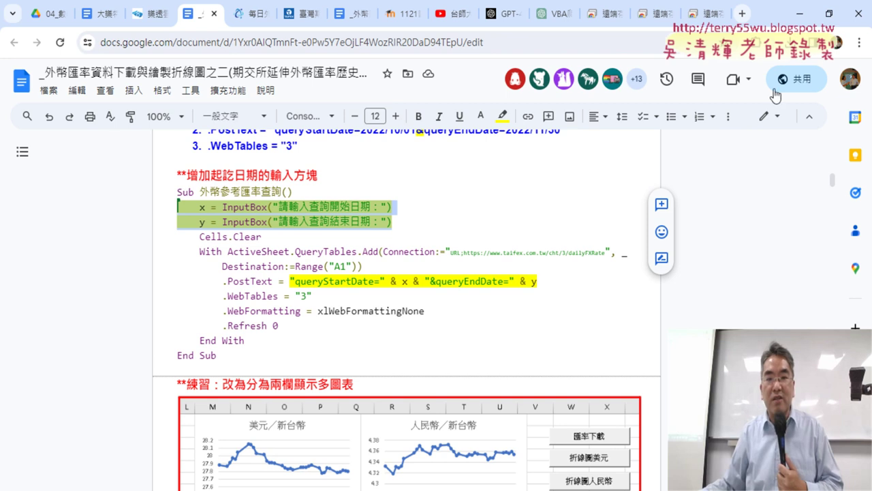
pyautogui.click(799, 13)
# Paste the x and y InputBox lines over x=inputbox(""), then review the PostText query string.
pyautogui.moveTo(357, 151); pyautogui.dragTo(199, 151)
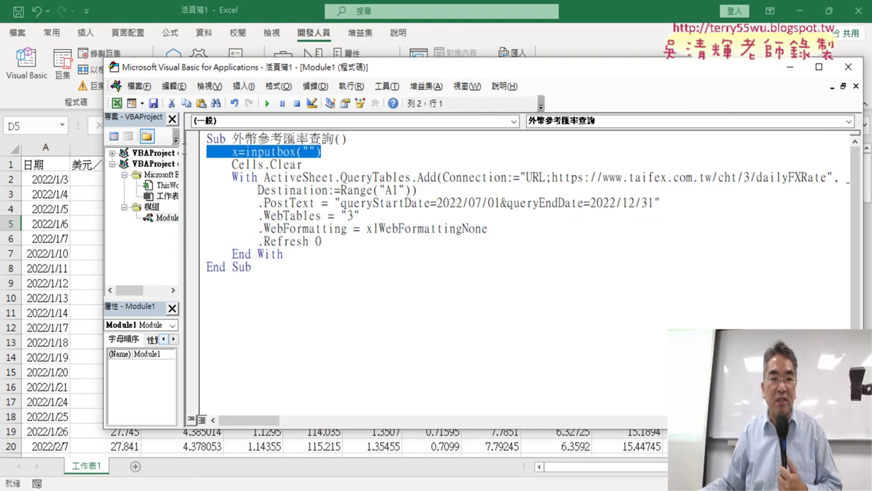
pyautogui.hotkey('ctrl', 'v')
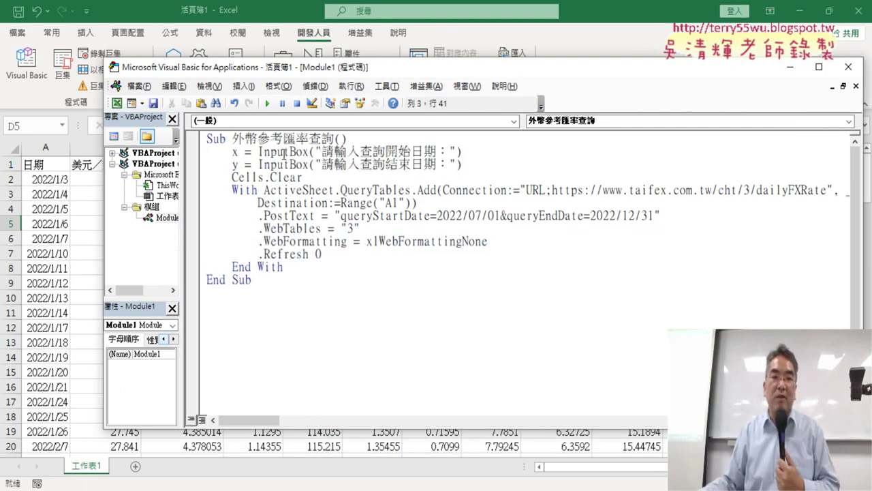
pyautogui.moveTo(258, 151); pyautogui.dragTo(309, 151)
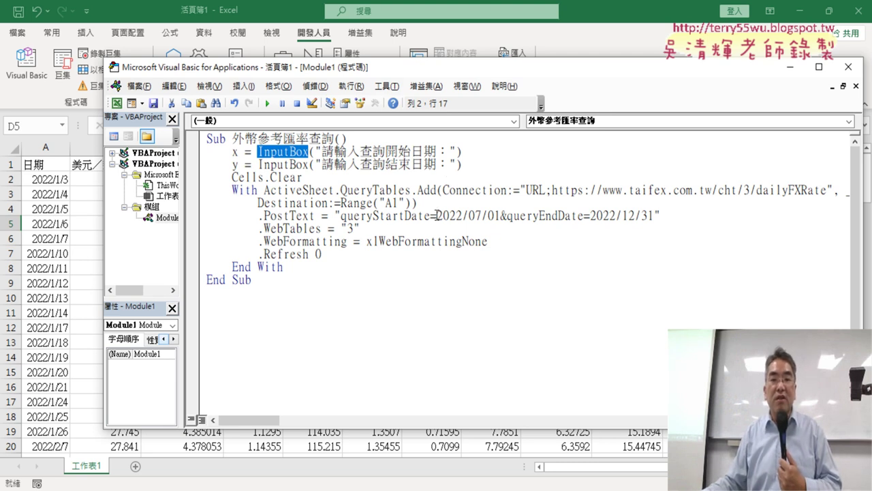
pyautogui.moveTo(436, 215); pyautogui.dragTo(501, 216)
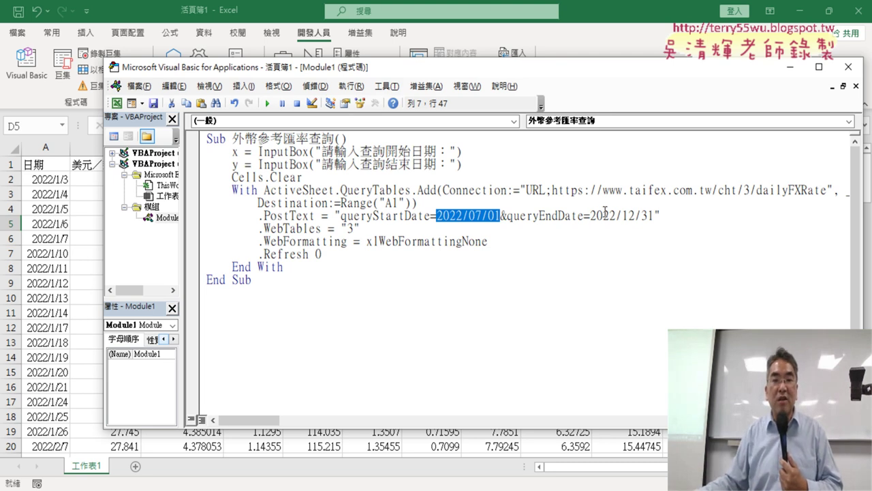
pyautogui.moveTo(241, 154); pyautogui.dragTo(235, 152)
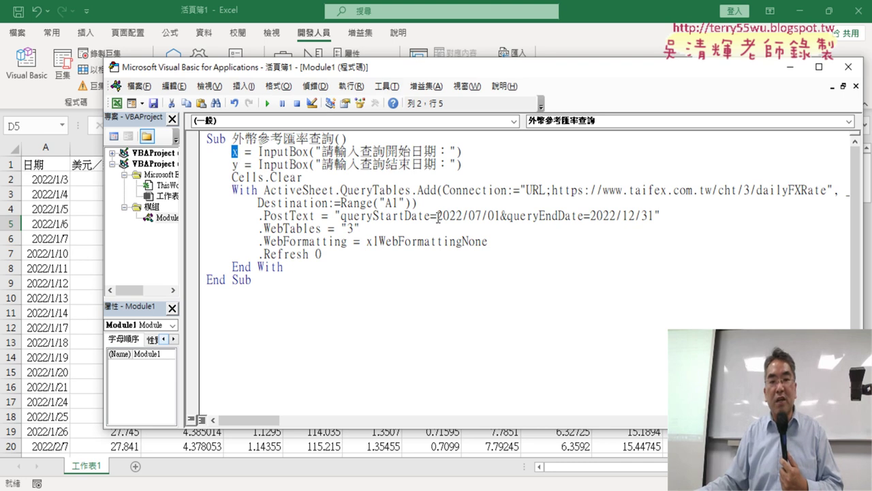
pyautogui.moveTo(437, 217); pyautogui.dragTo(500, 217)
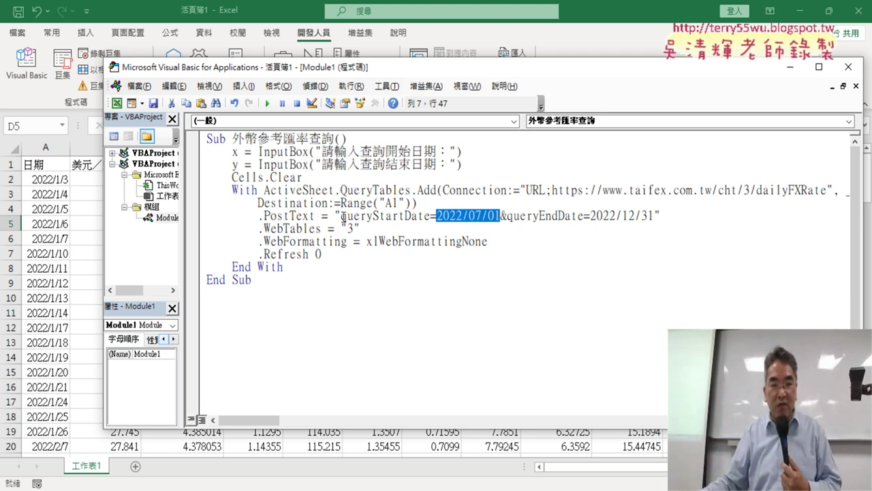
pyautogui.moveTo(343, 217); pyautogui.dragTo(655, 216)
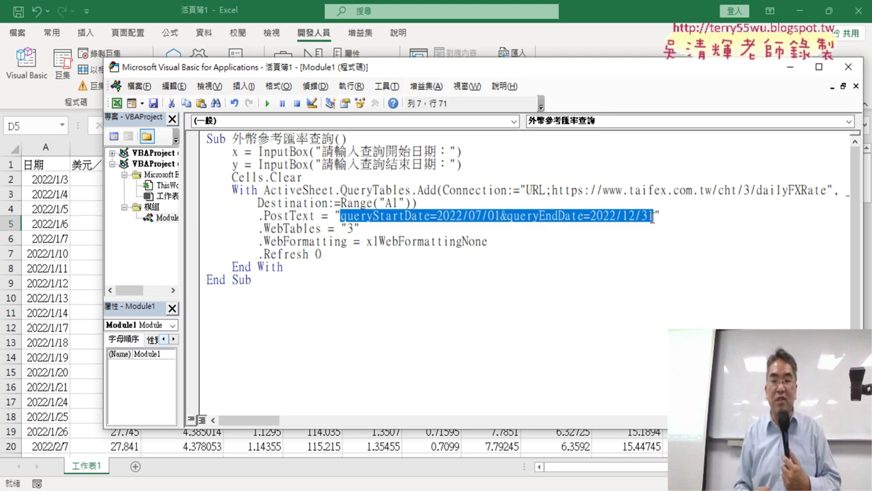
# Replace the fixed start date 2022/07/01 in .PostText with " & x & ".
pyautogui.press('Down')
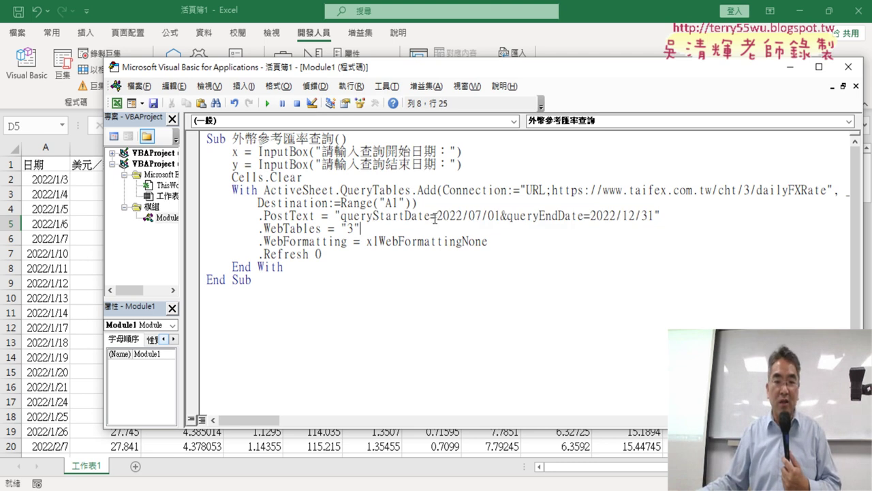
pyautogui.moveTo(436, 217); pyautogui.dragTo(500, 216)
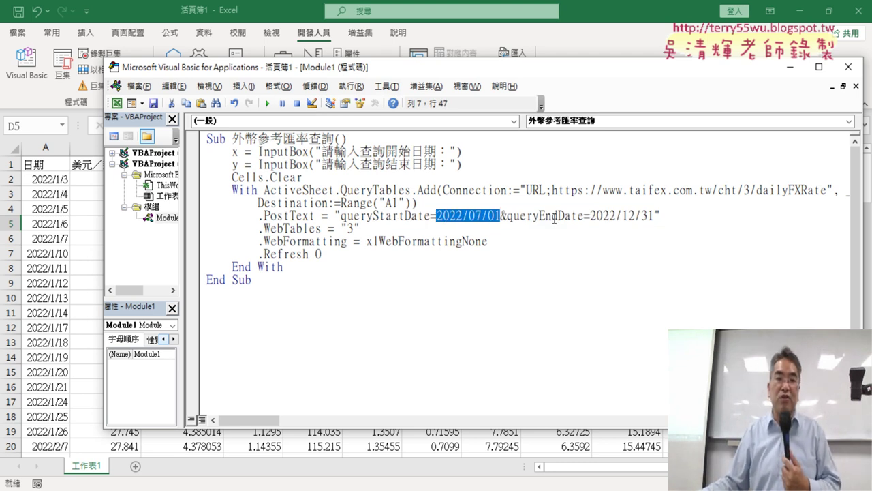
pyautogui.write('"')
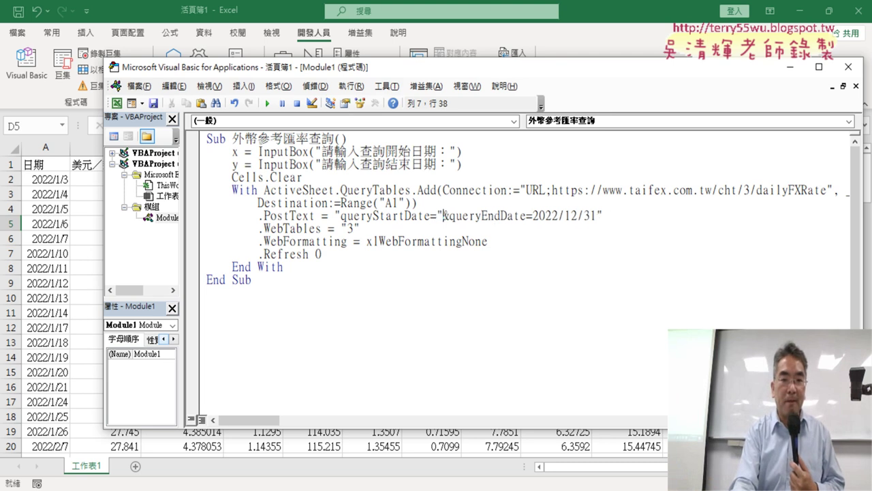
pyautogui.write('"')
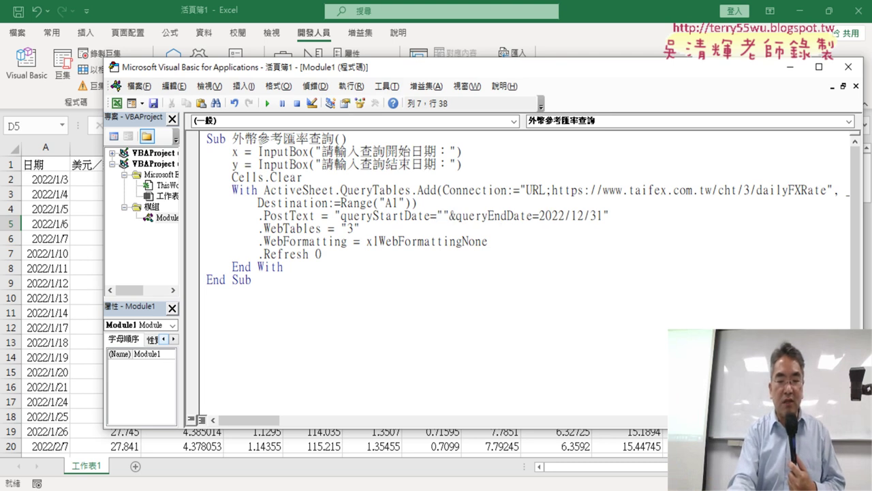
pyautogui.write('&&')
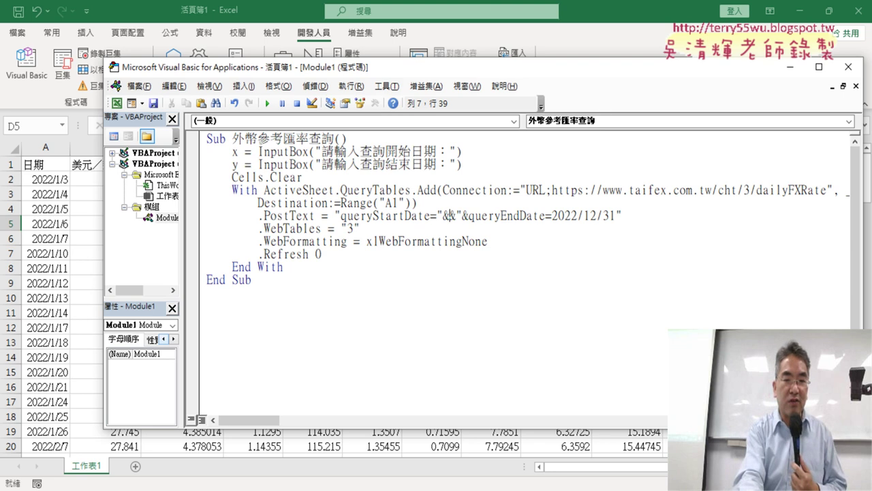
pyautogui.write('x')
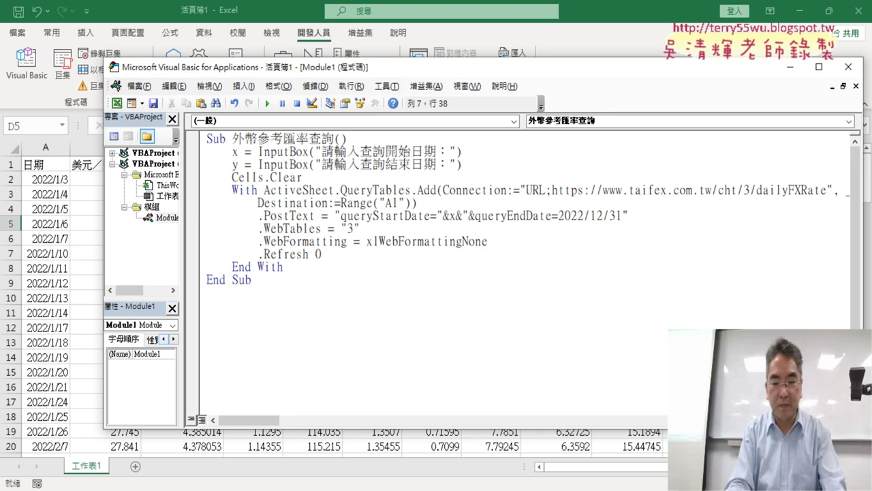
pyautogui.write('&')
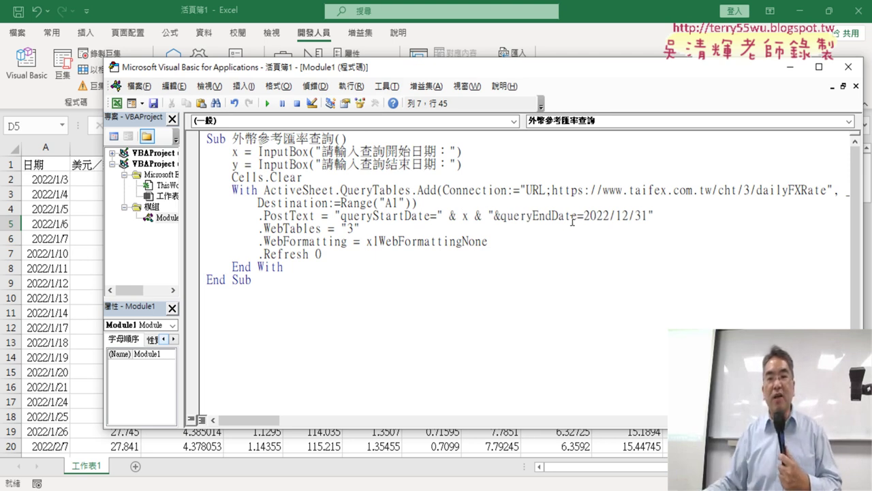
pyautogui.moveTo(584, 215); pyautogui.dragTo(647, 216)
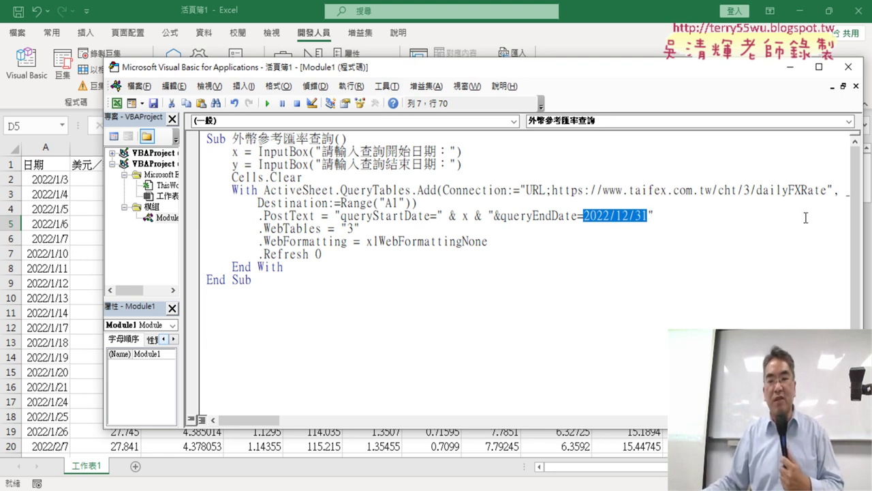
pyautogui.click(658, 215)
pyautogui.write('"')
pyautogui.hotkey('shift', 'Left')
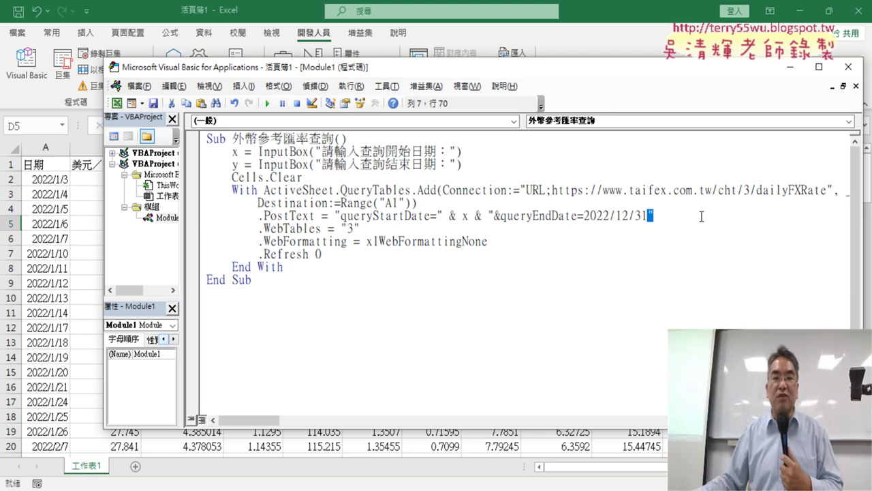
pyautogui.moveTo(441, 215); pyautogui.dragTo(463, 215)
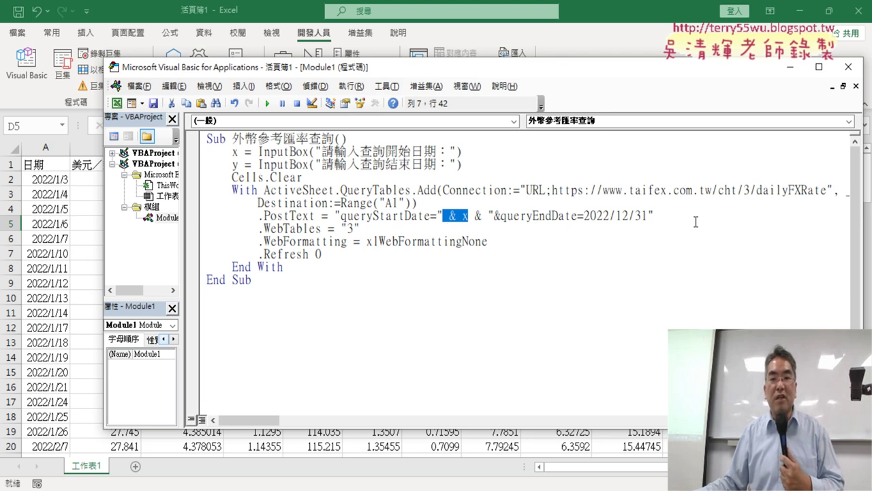
pyautogui.moveTo(583, 215); pyautogui.dragTo(646, 215)
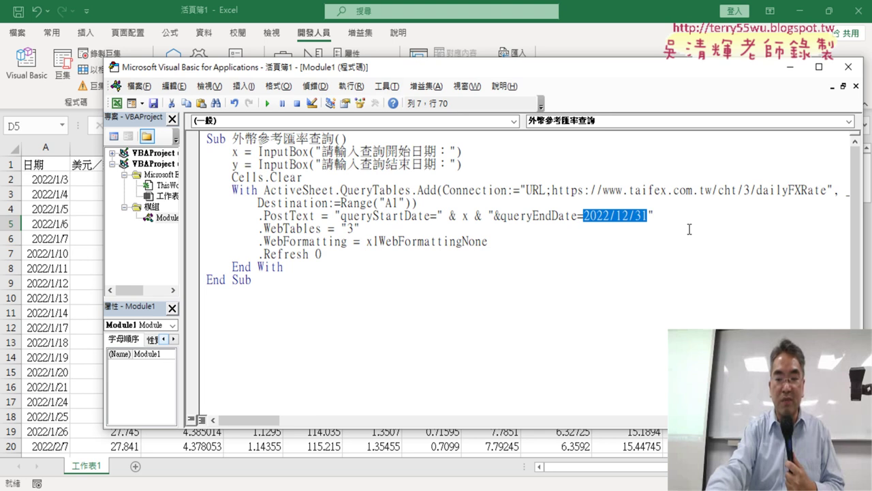
# Delete 2022/12/31 and its closing quote, then append " & y after &queryEndDate=.
pyautogui.press('Delete')
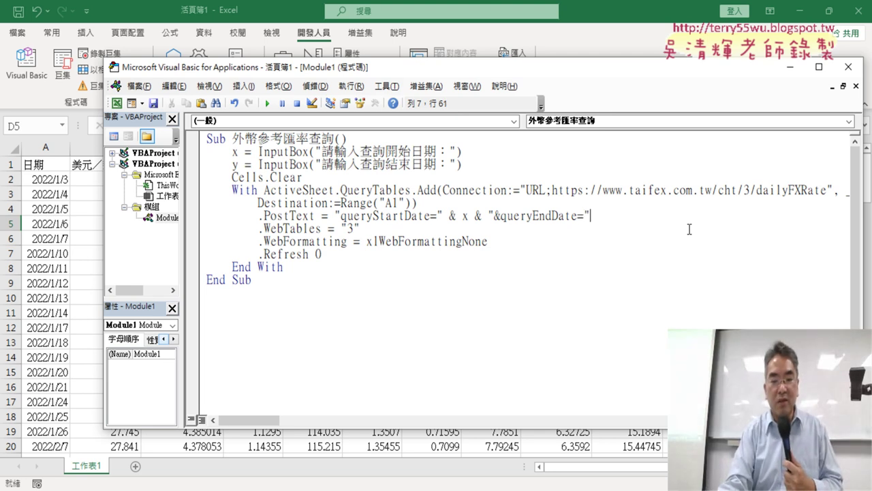
pyautogui.press('End')
pyautogui.write('&')
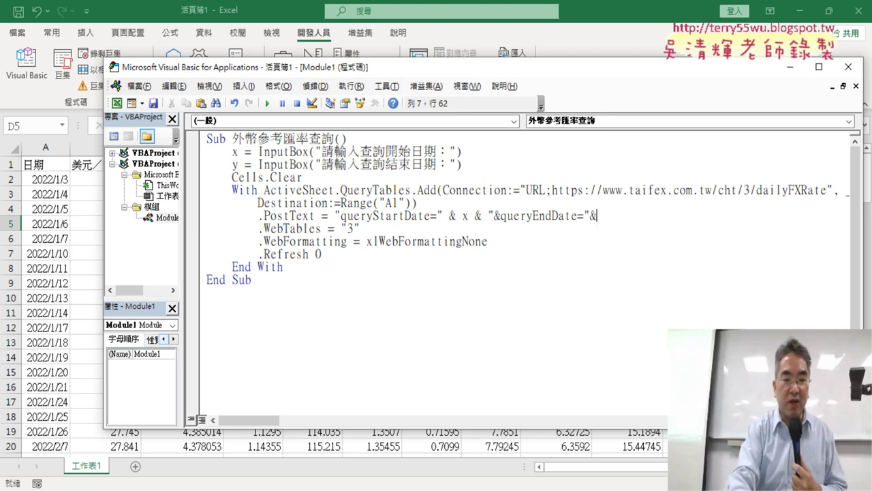
pyautogui.write('y')
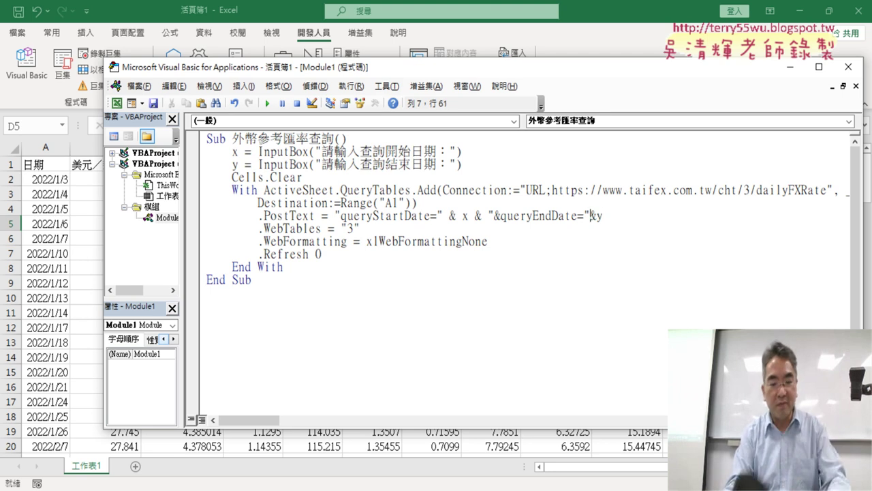
pyautogui.press('Right')
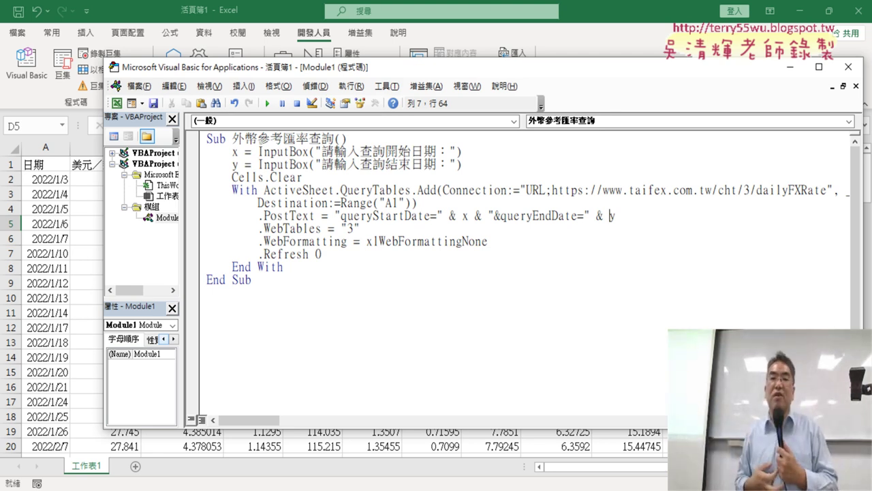
pyautogui.click(560, 273)
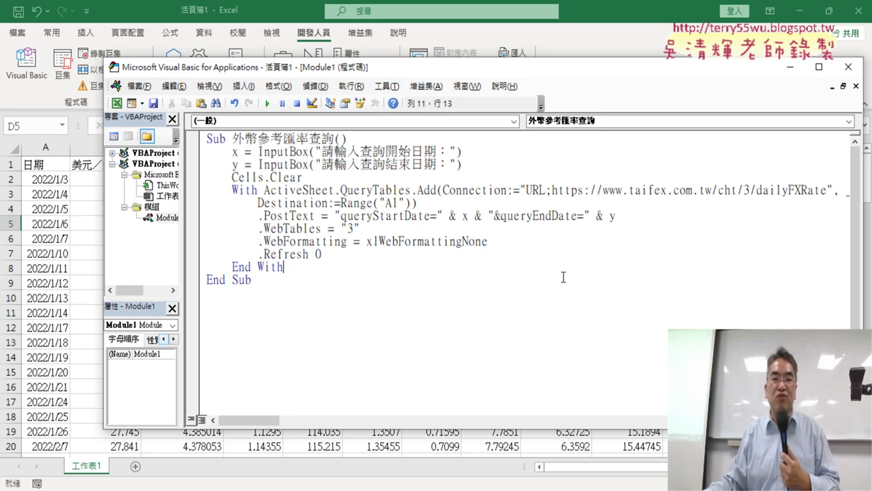
pyautogui.moveTo(411, 75); pyautogui.dragTo(381, 75)
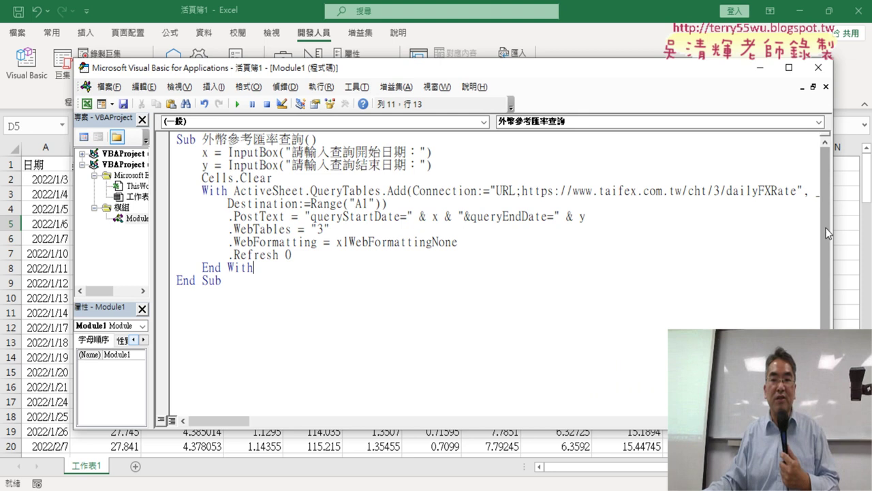
# Run the query macro and enter 2022/7/1 as the start date.
pyautogui.moveTo(831, 229); pyautogui.dragTo(679, 216)
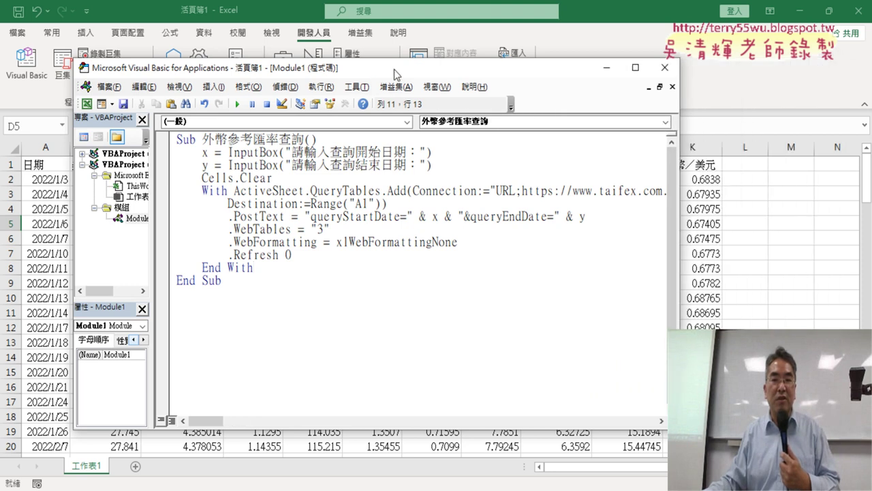
pyautogui.moveTo(393, 69); pyautogui.dragTo(584, 77)
pyautogui.click(427, 112)
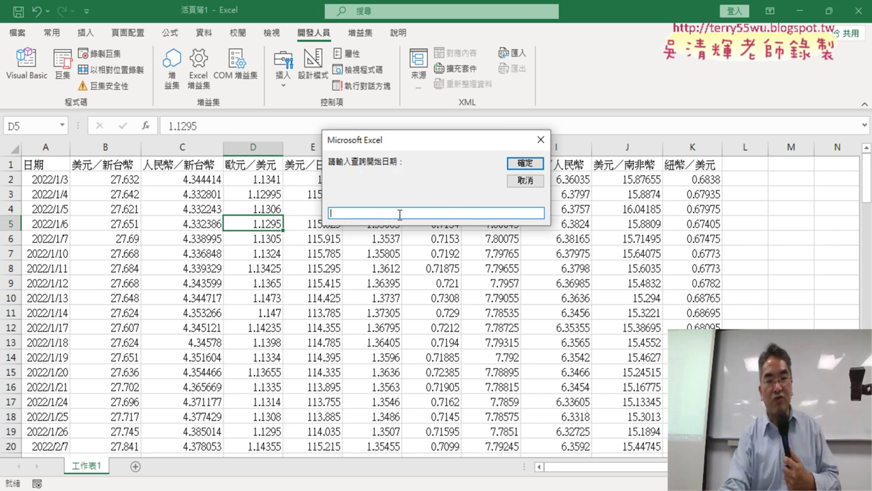
pyautogui.write('20')
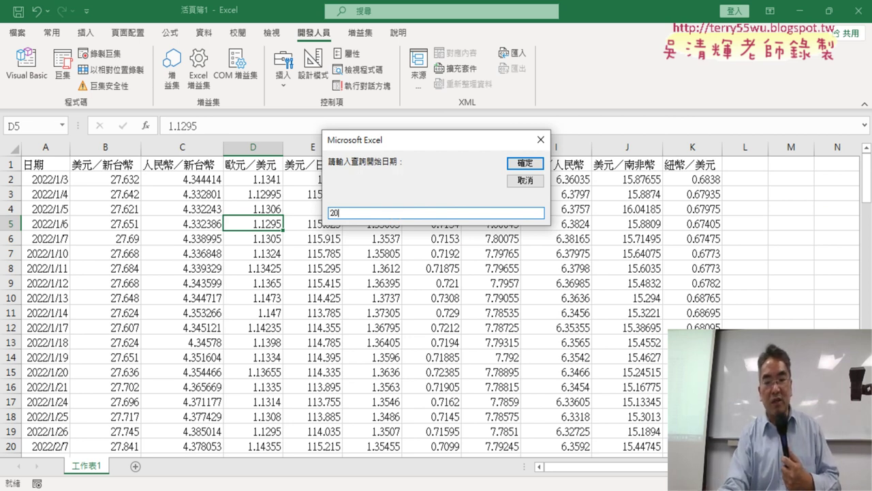
pyautogui.write('22/7/')
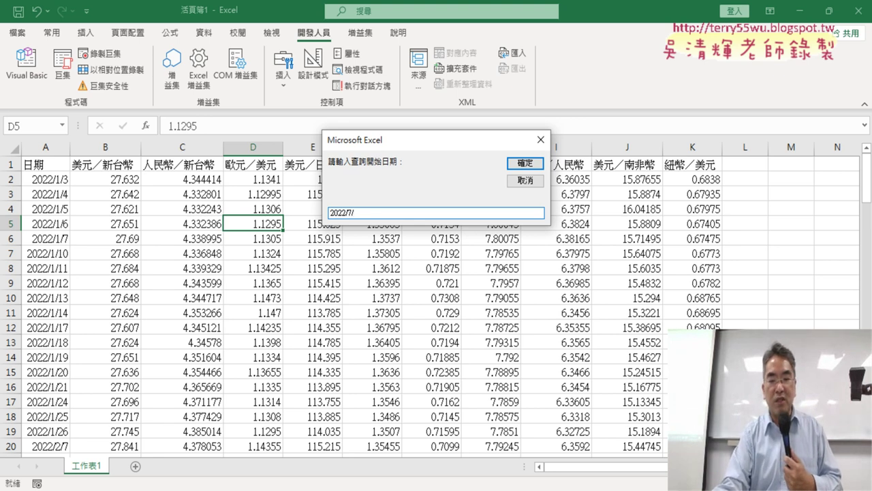
pyautogui.write('1')
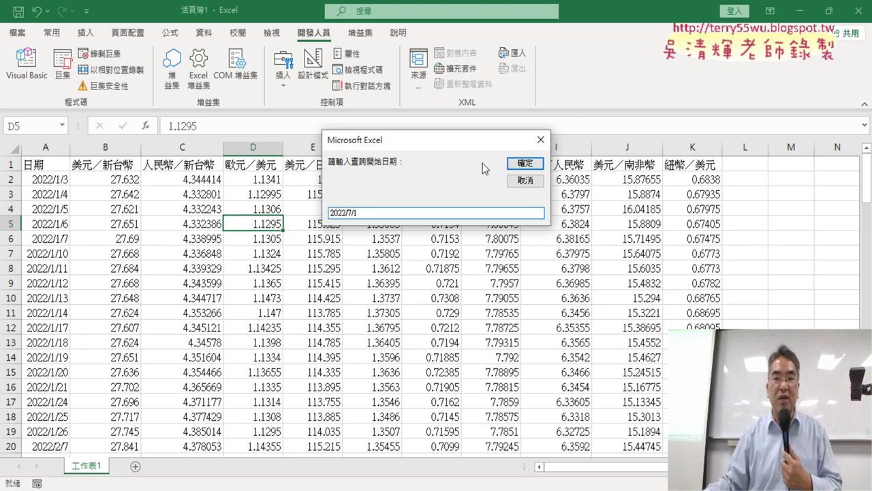
pyautogui.click(526, 169)
pyautogui.write('2022')
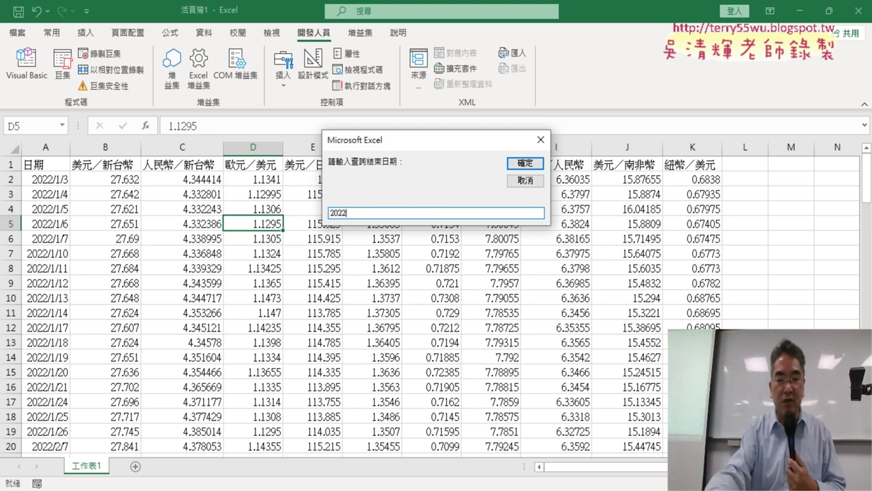
# Enter 2022/9/30 as the end date in the second prompt.
pyautogui.write('/9/30')
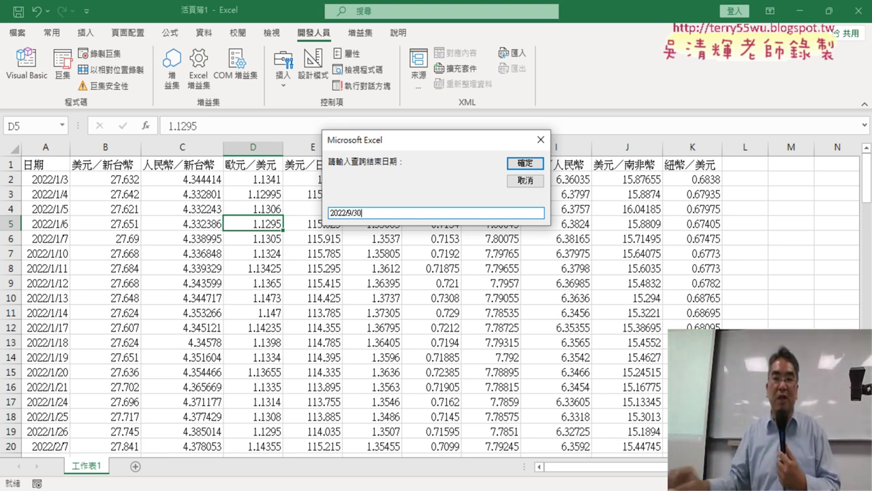
pyautogui.click(535, 167)
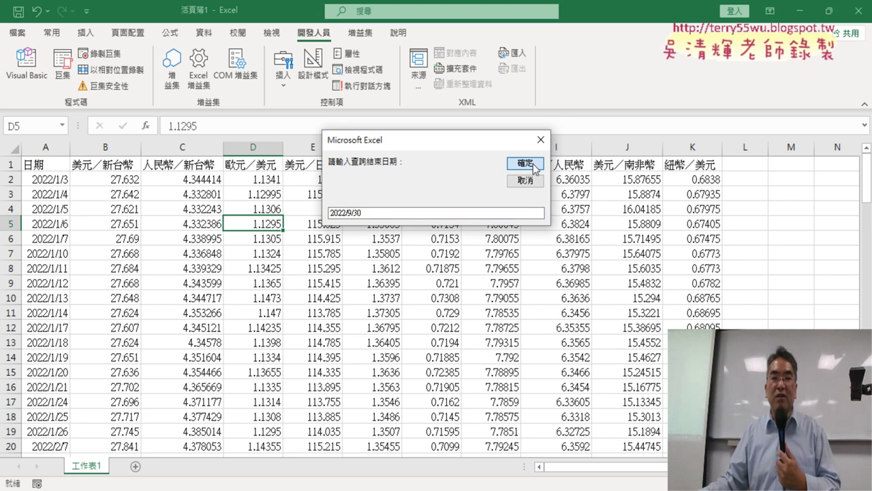
pyautogui.click(535, 167)
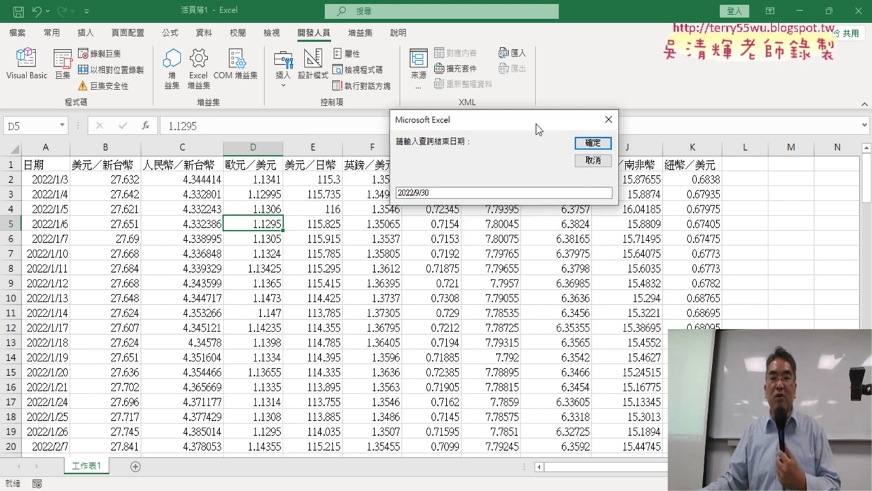
# Submit the end date and check the results span 2022/7/1 to 2022/9/30 in rows 2–66.
pyautogui.click(667, 120)
pyautogui.click(315, 216)
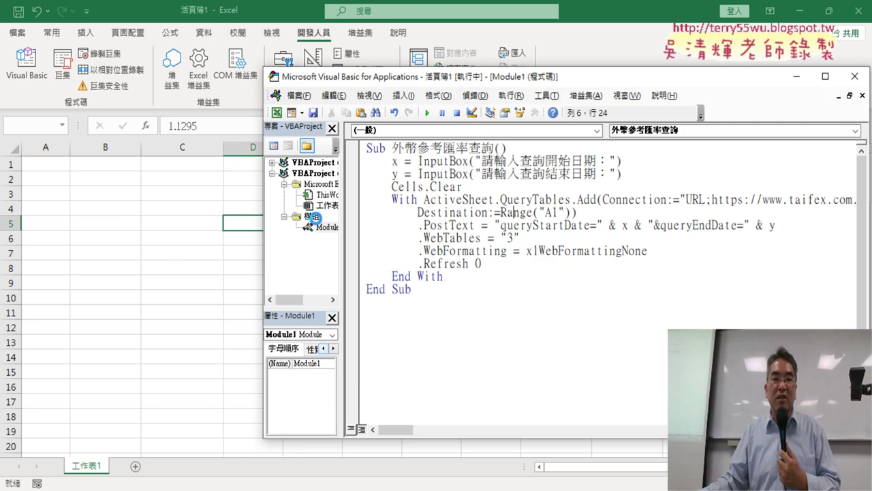
pyautogui.click(180, 223)
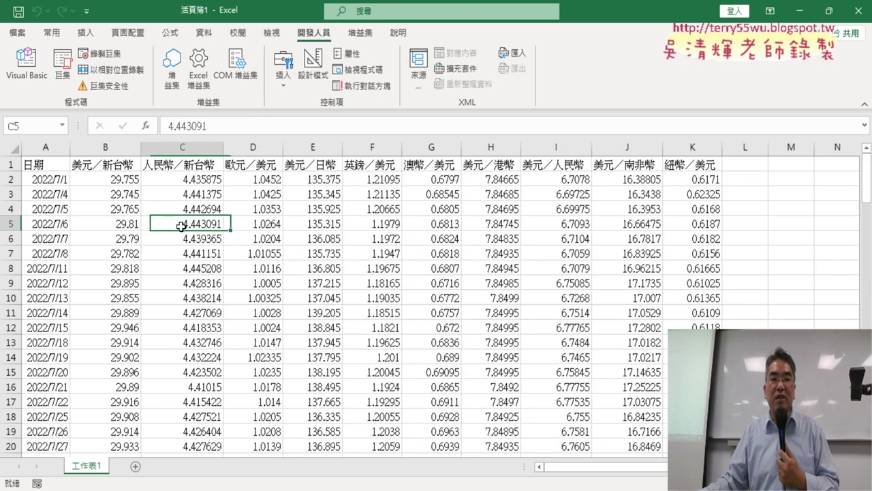
pyautogui.click(61, 180)
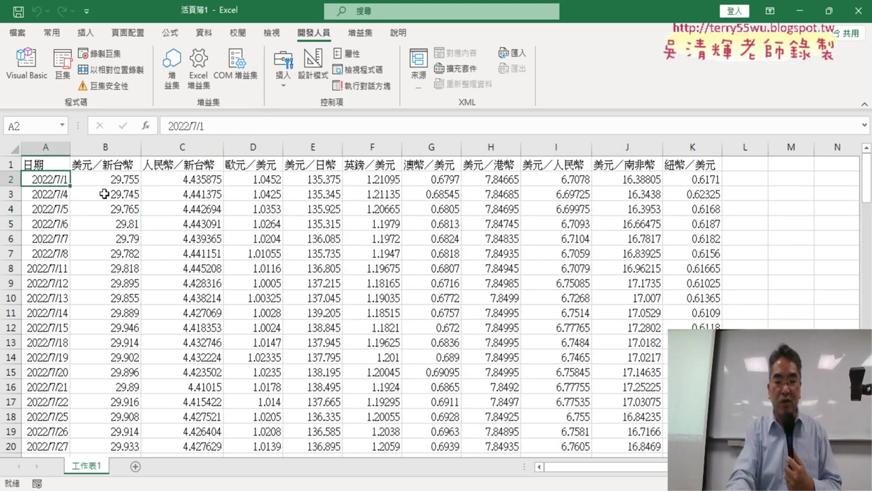
pyautogui.hotkey('ctrl', 'Down')
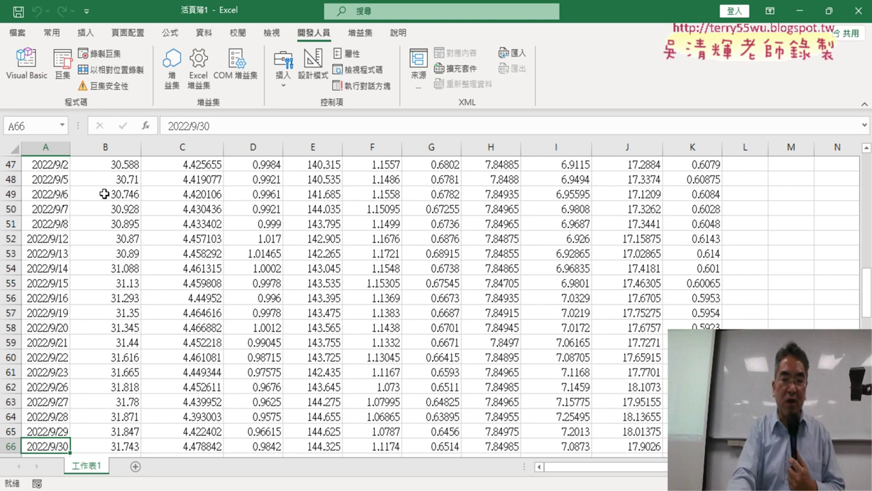
pyautogui.hotkey('ctrl', 'Up')
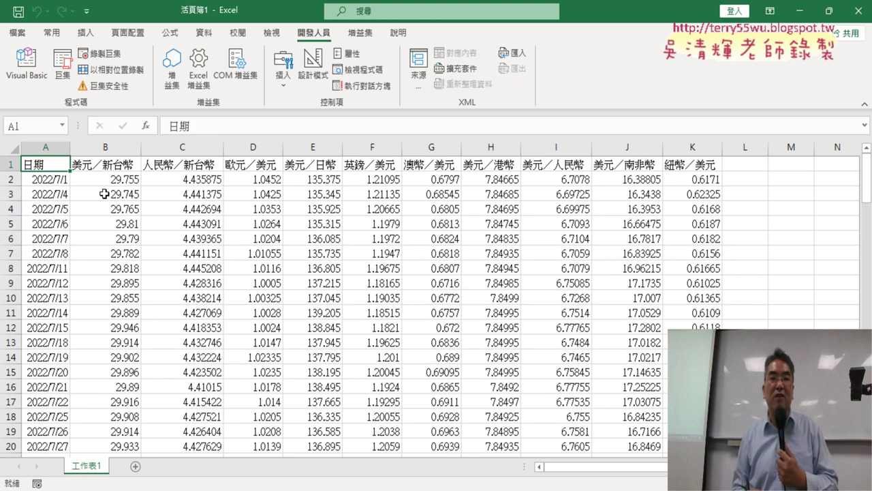
# Reopen the code and walk through the x and y prompts feeding the PostText dates.
pyautogui.click(26, 64)
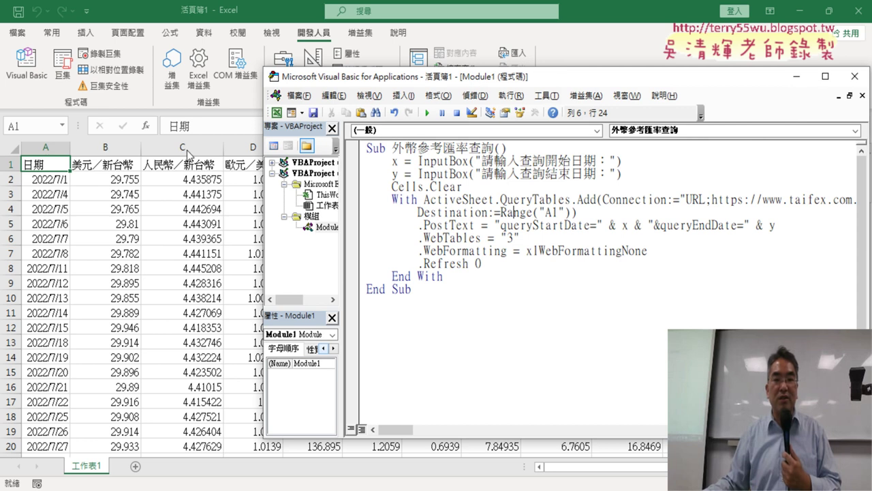
pyautogui.moveTo(490, 81); pyautogui.dragTo(257, 74)
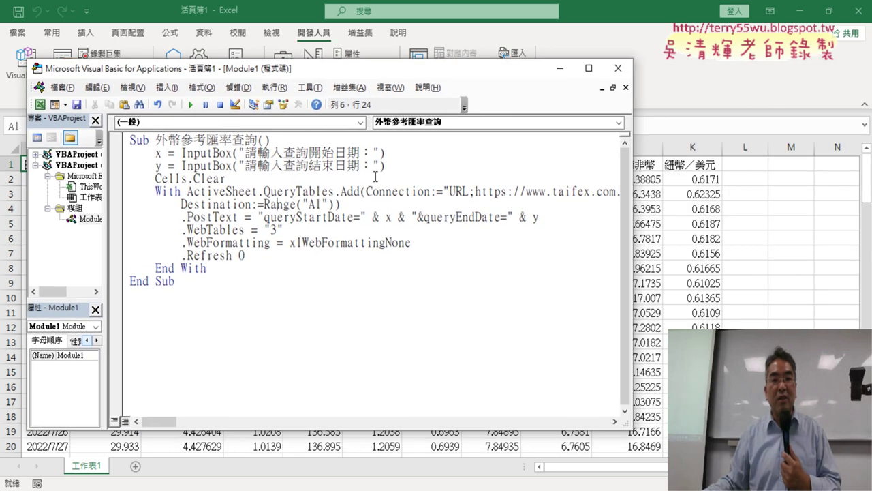
pyautogui.moveTo(386, 166); pyautogui.dragTo(129, 155)
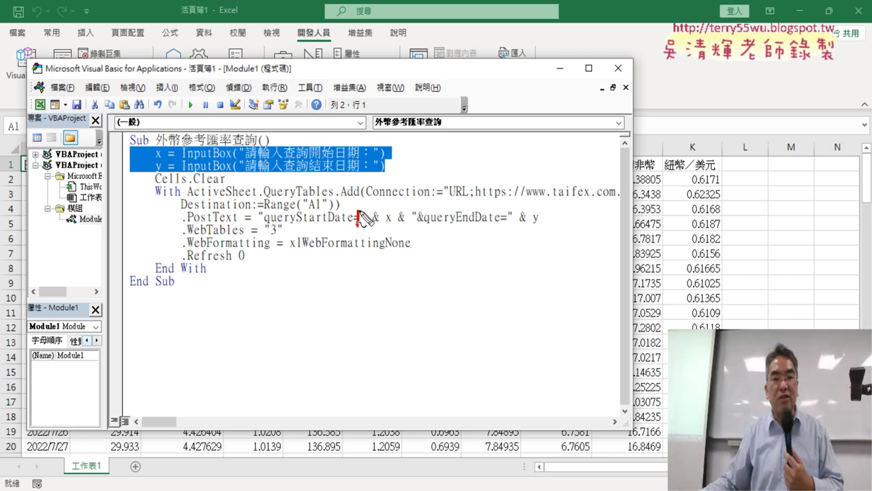
pyautogui.moveTo(357, 225)
pyautogui.mouseDown()
pyautogui.moveTo(391, 209)
pyautogui.moveTo(360, 230)
pyautogui.mouseUp()
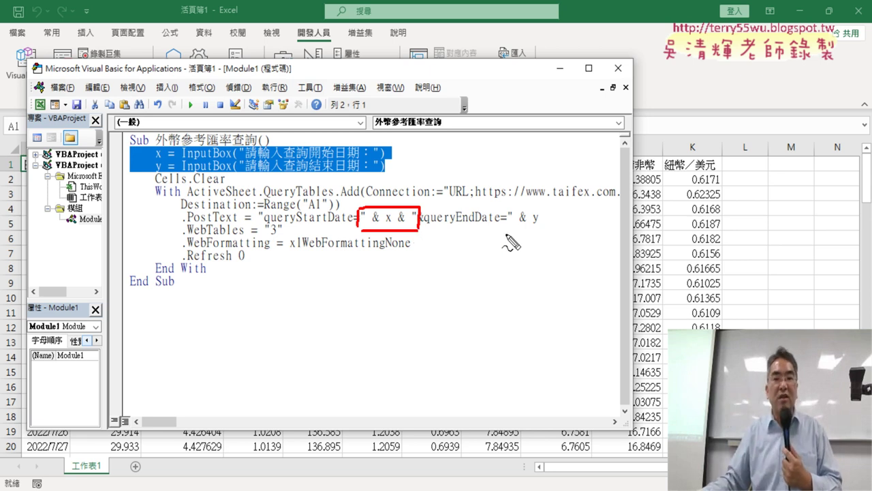
pyautogui.moveTo(508, 232); pyautogui.dragTo(542, 233)
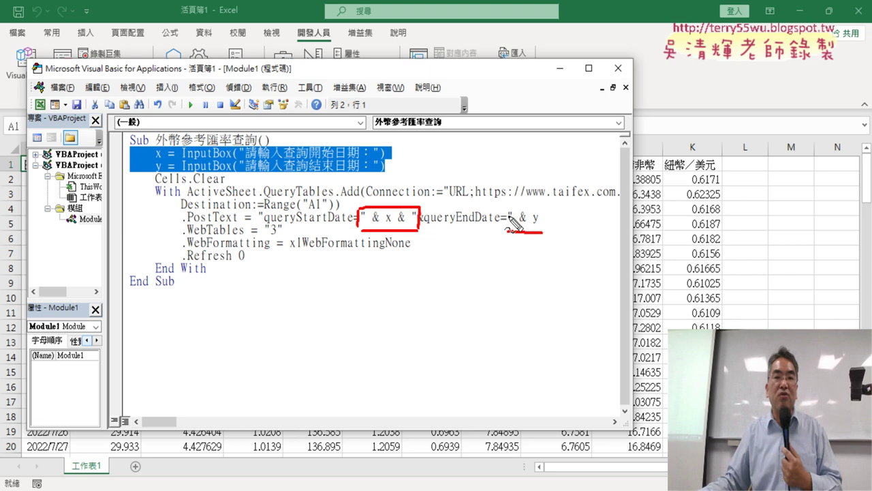
pyautogui.moveTo(507, 207)
pyautogui.mouseDown()
pyautogui.moveTo(503, 232)
pyautogui.moveTo(553, 218)
pyautogui.moveTo(543, 235)
pyautogui.mouseUp()
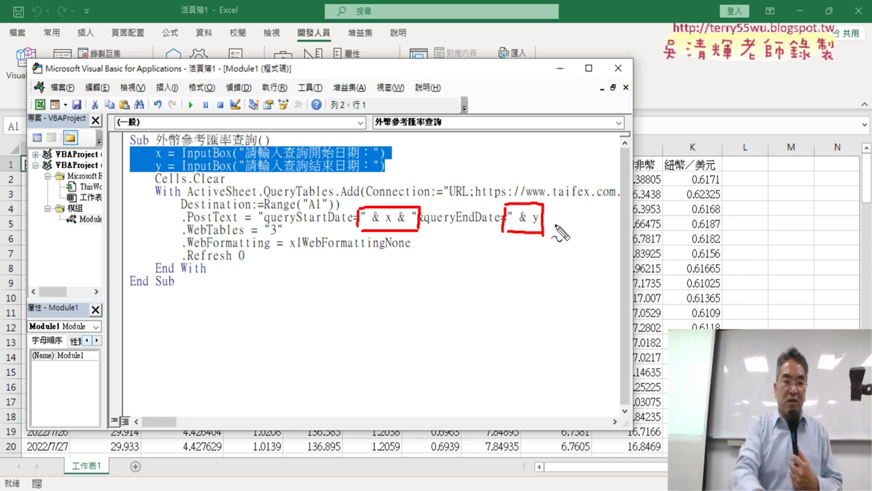
pyautogui.press('Escape')
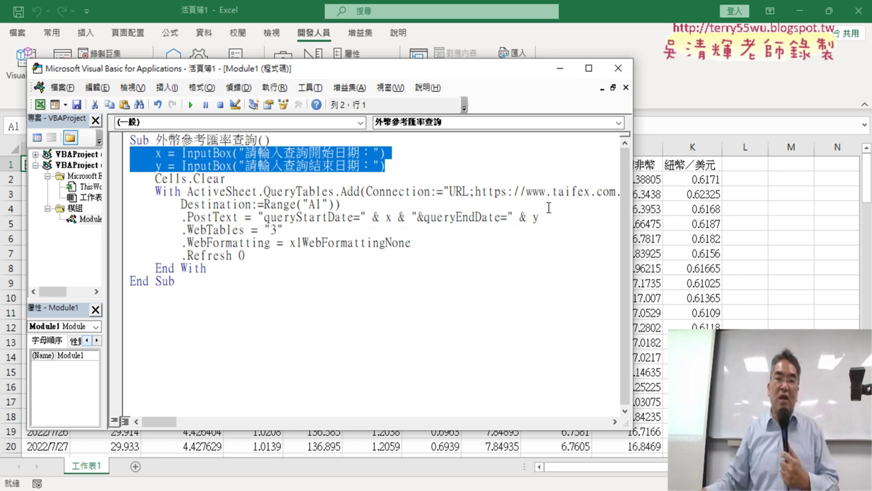
# Widen the project panel and run the query macro again to show the start-date prompt.
pyautogui.moveTo(103, 228); pyautogui.dragTo(143, 227)
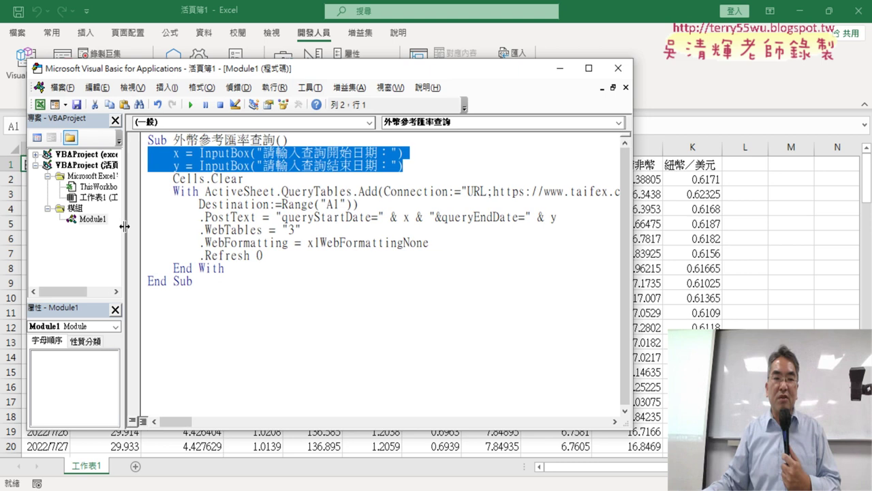
pyautogui.click(692, 283)
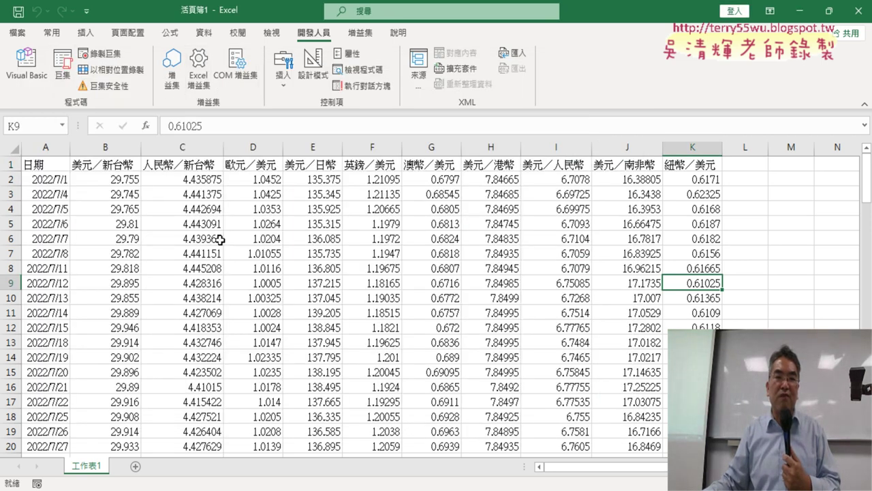
pyautogui.click(26, 64)
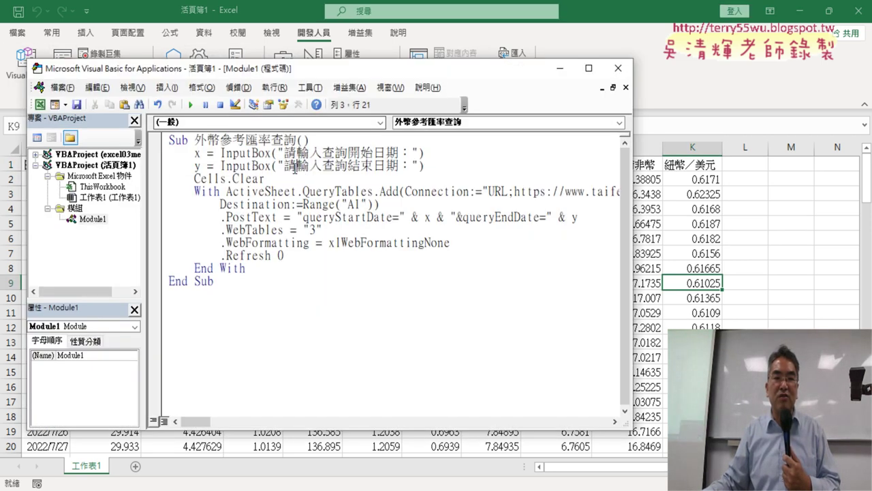
pyautogui.click(191, 104)
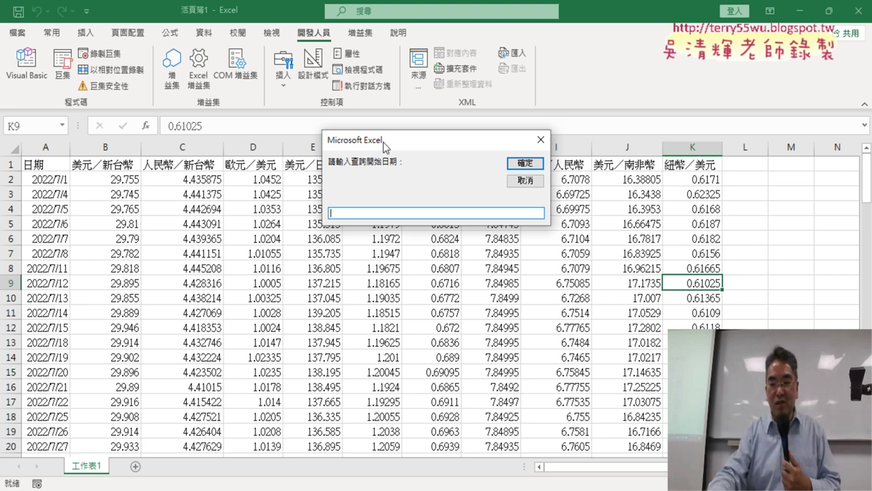
# Enter 2022/ at the start-date prompt, cancel both date prompts, and reposition the code window.
pyautogui.write('2022')
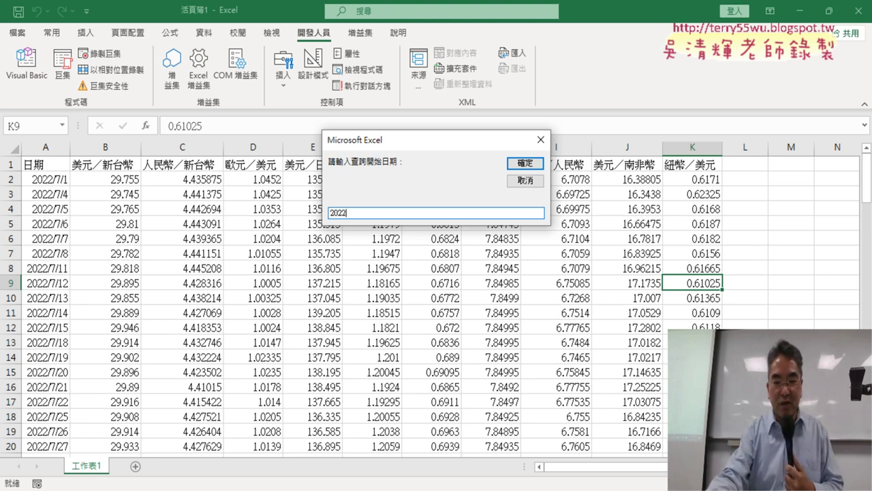
pyautogui.write('/')
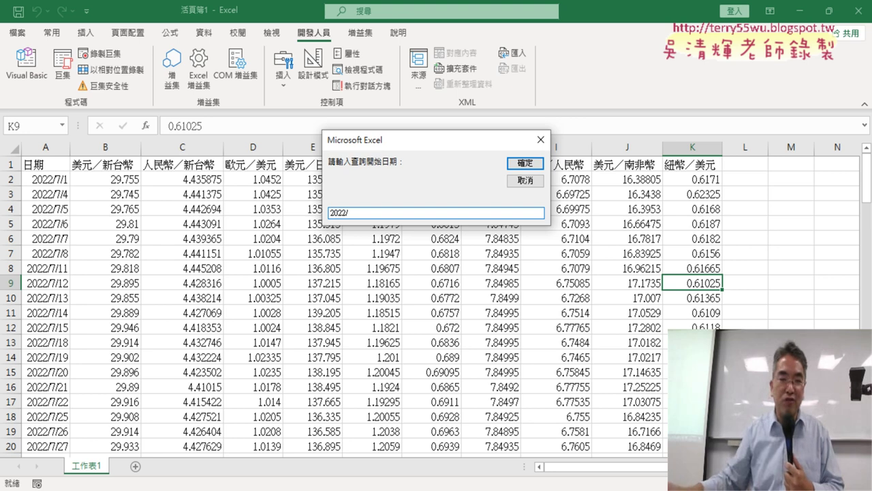
pyautogui.click(525, 180)
pyautogui.click(528, 180)
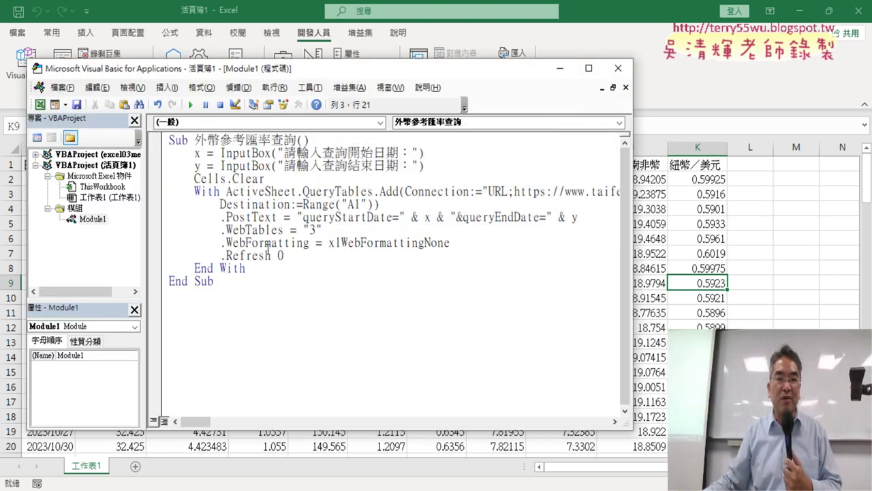
pyautogui.moveTo(358, 68); pyautogui.dragTo(653, 46)
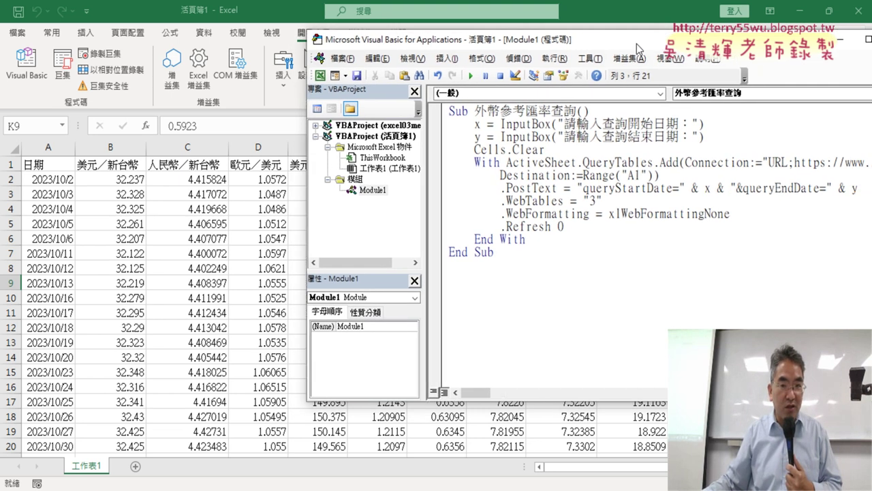
pyautogui.moveTo(636, 44); pyautogui.dragTo(464, 52)
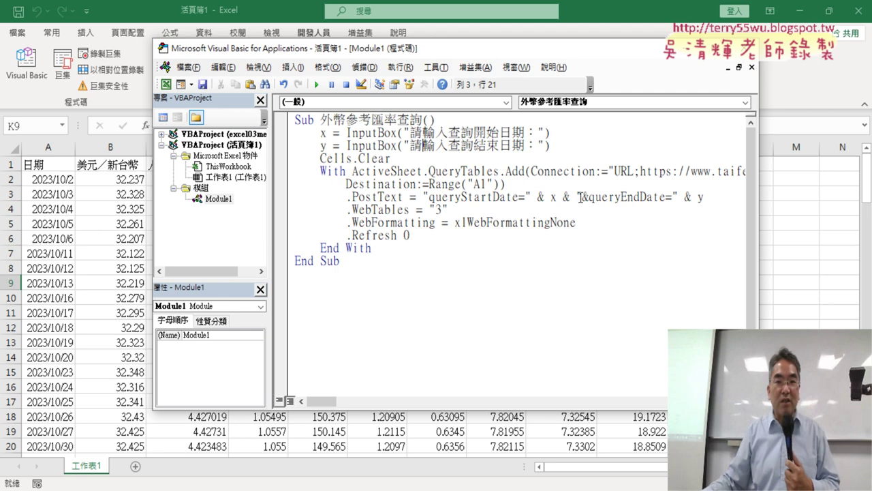
# Check how far the worksheet's rate data extends, then rerun the macro and cancel its start-date prompt.
pyautogui.click(55, 182)
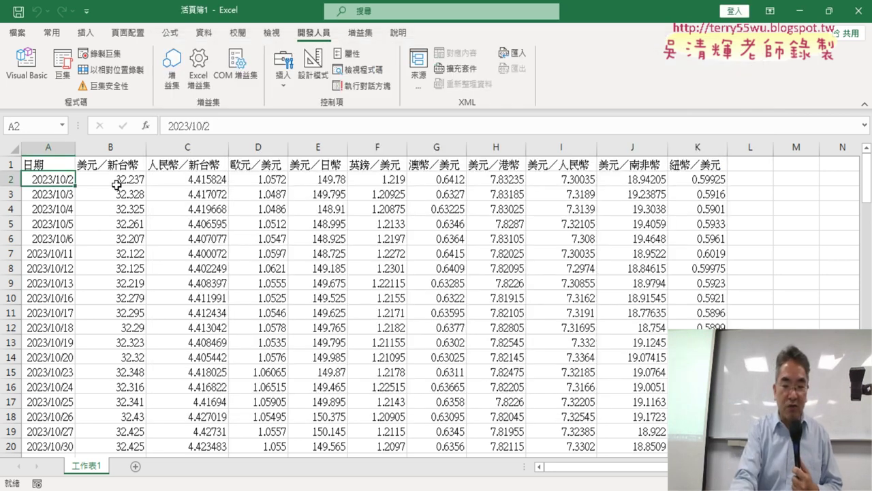
pyautogui.hotkey('ctrl', 'Down')
pyautogui.hotkey('ctrl', 'Up')
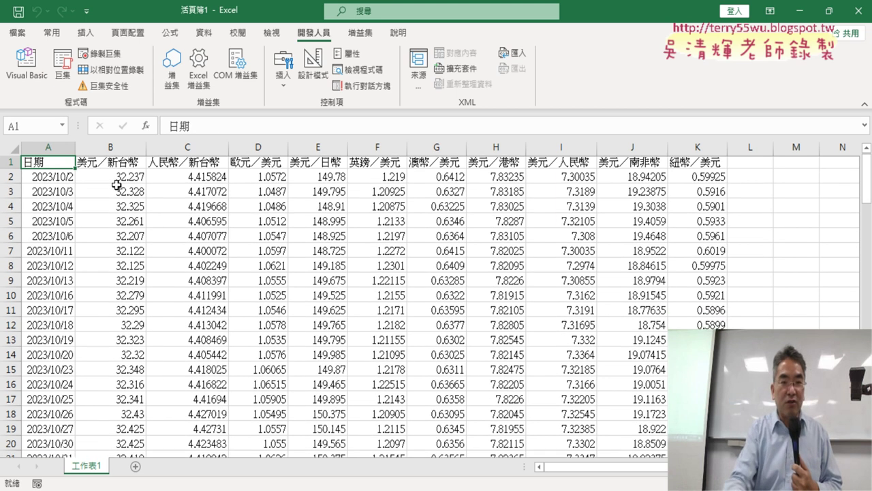
pyautogui.click(27, 63)
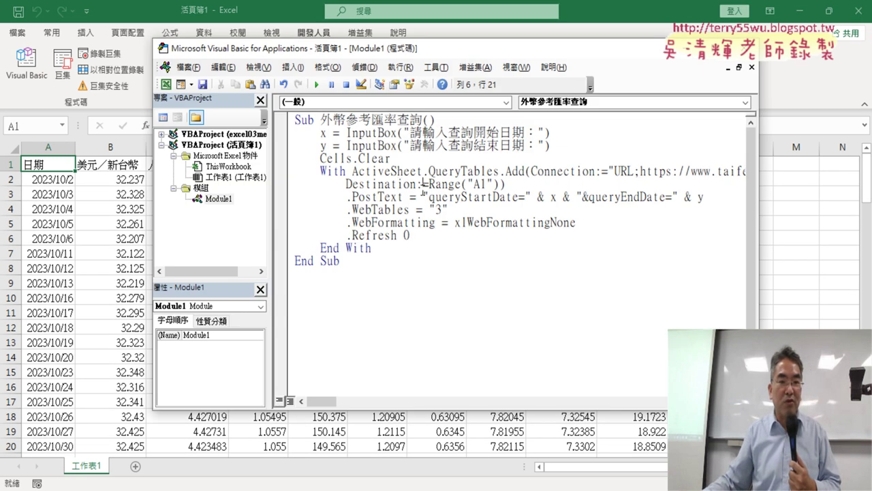
pyautogui.click(316, 84)
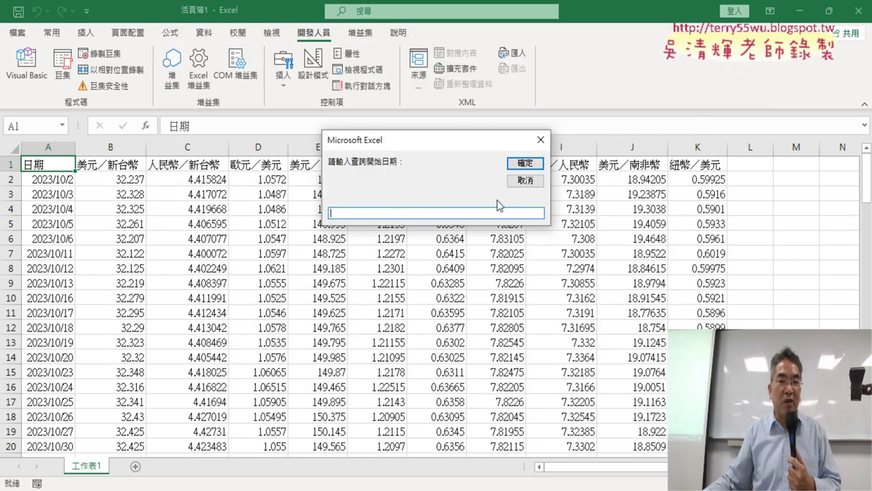
pyautogui.click(524, 183)
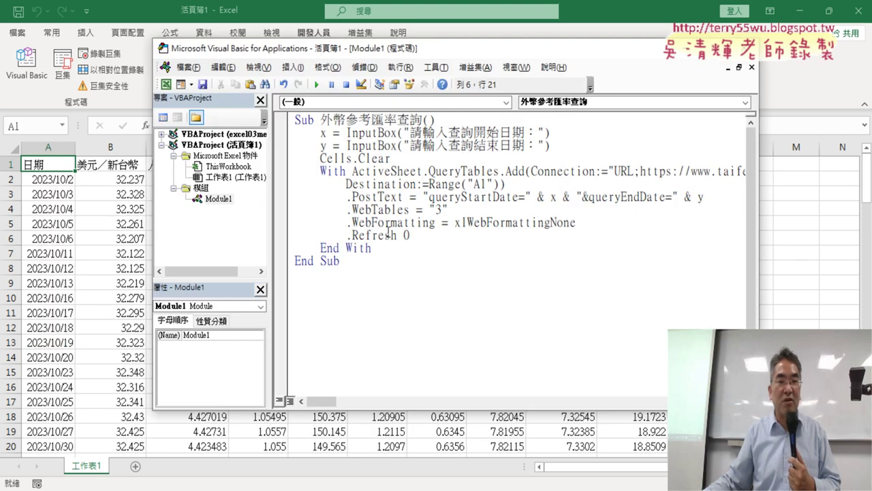
# Widen the project and properties panes, then bring up the TAIFEX exchange-rate query page.
pyautogui.click(411, 210)
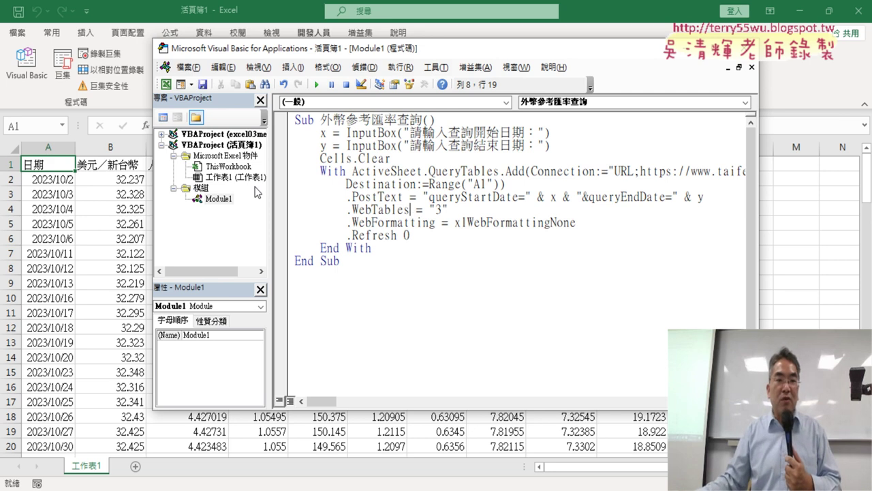
pyautogui.moveTo(272, 195); pyautogui.dragTo(315, 202)
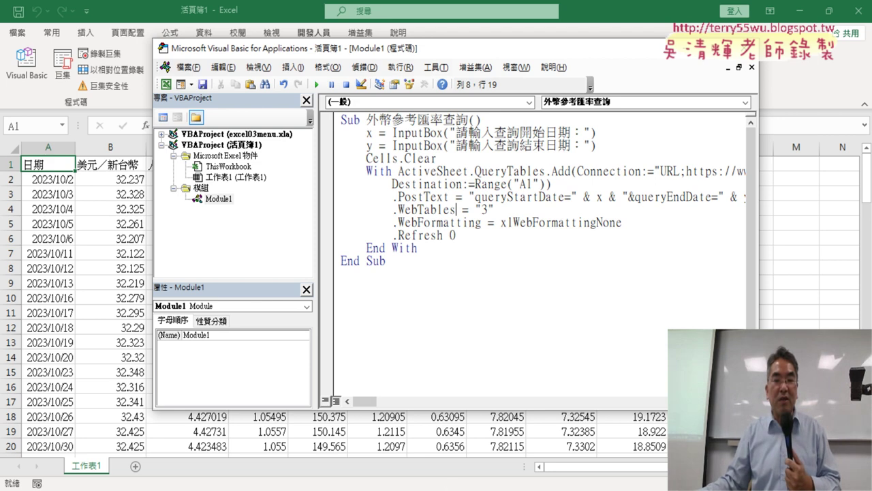
pyautogui.moveTo(420, 487)
pyautogui.click(420, 453)
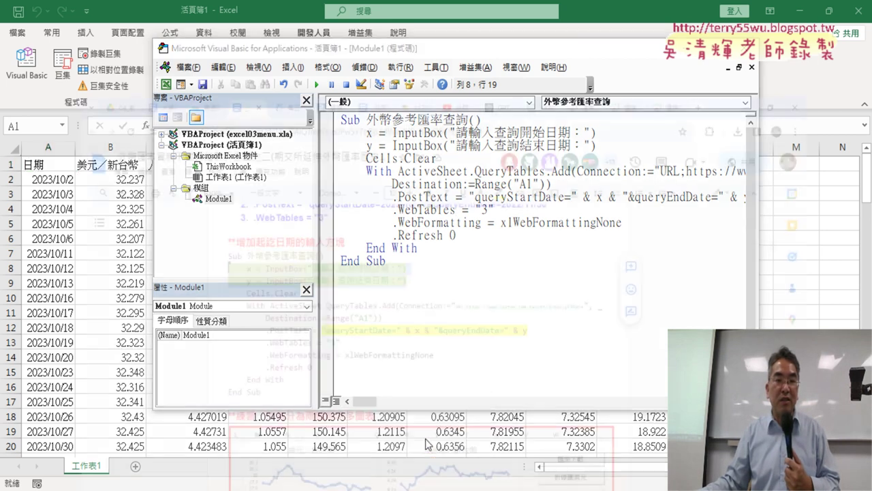
pyautogui.click(300, 14)
# Highlight the 日期(起) and 日期(迄) labels on the TAIFEX query form, then minimize Chrome.
pyautogui.scroll(2, 409, 204)
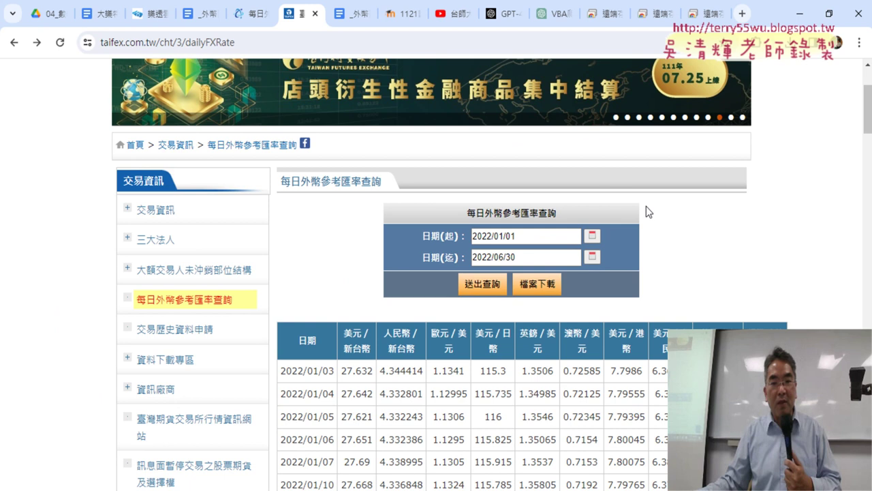
pyautogui.doubleClick(422, 240)
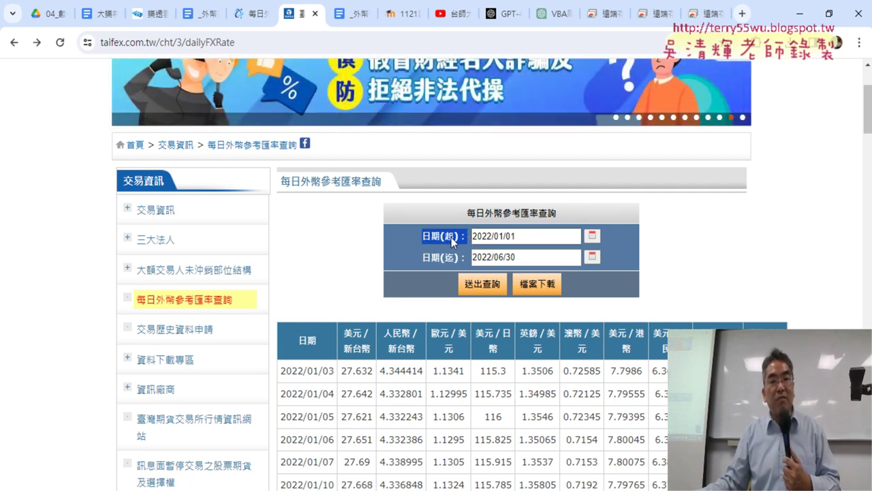
pyautogui.moveTo(422, 261); pyautogui.dragTo(463, 266)
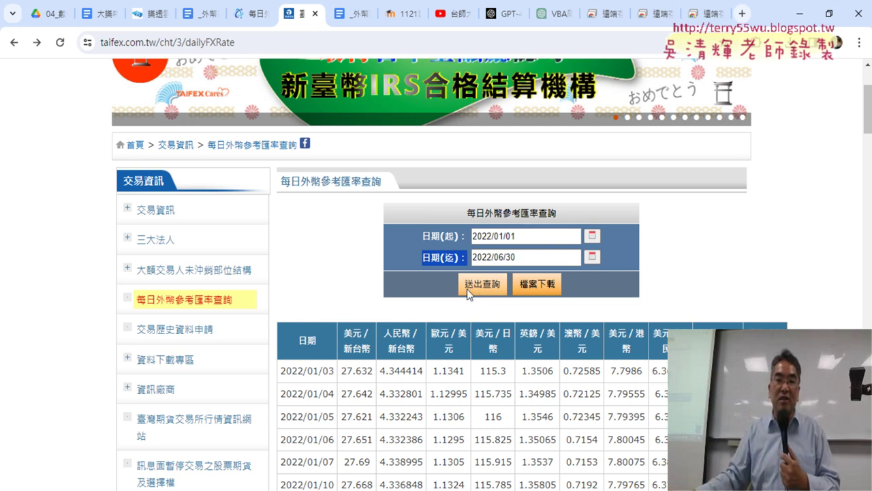
pyautogui.click(801, 12)
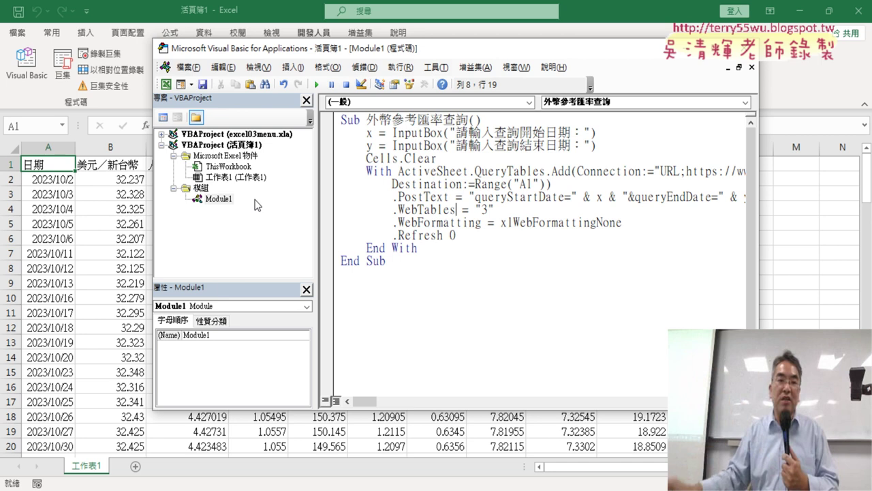
# Show the project's Insert menu and mark the UserForm and Module items and the InputBox code.
pyautogui.rightClick(238, 199)
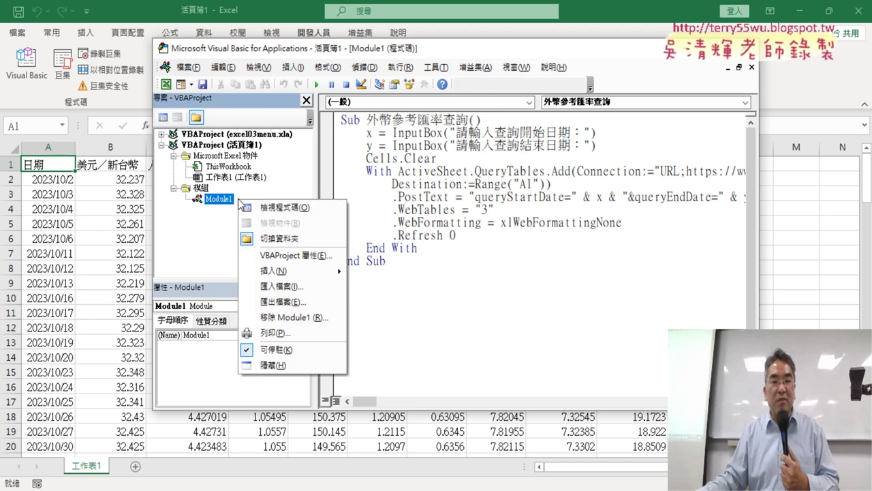
pyautogui.moveTo(291, 273)
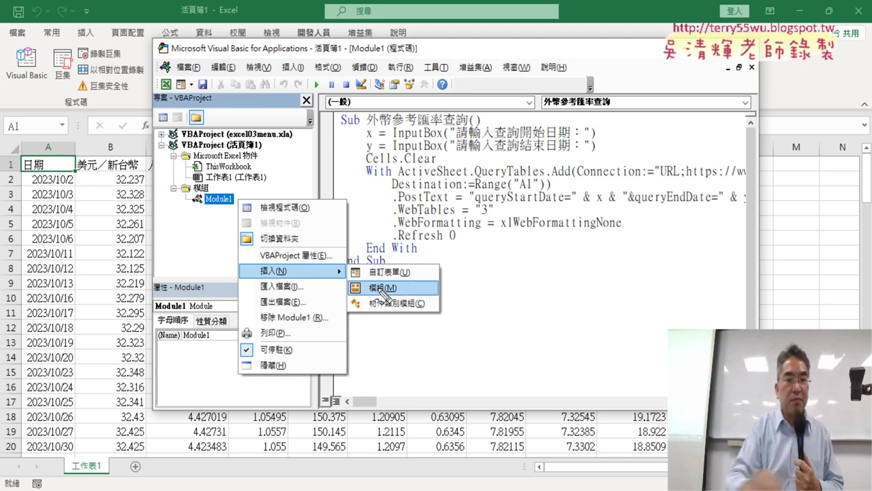
pyautogui.moveTo(412, 286); pyautogui.dragTo(418, 278)
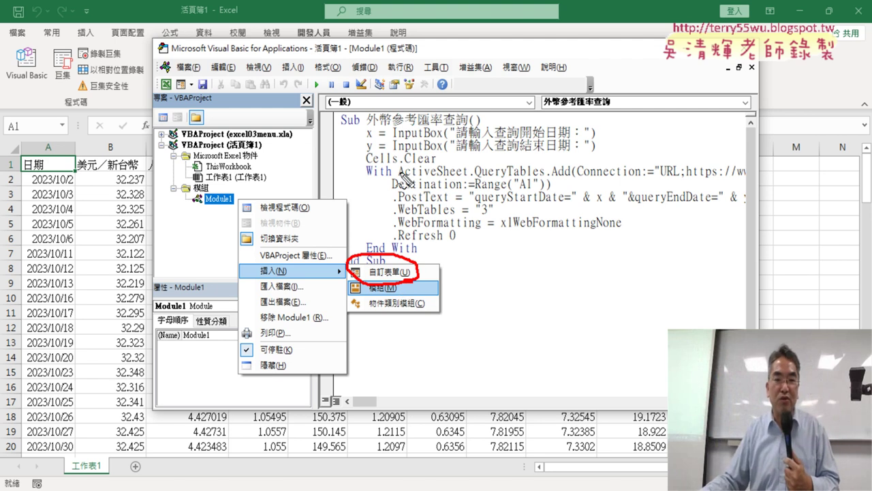
pyautogui.moveTo(394, 138); pyautogui.dragTo(442, 139)
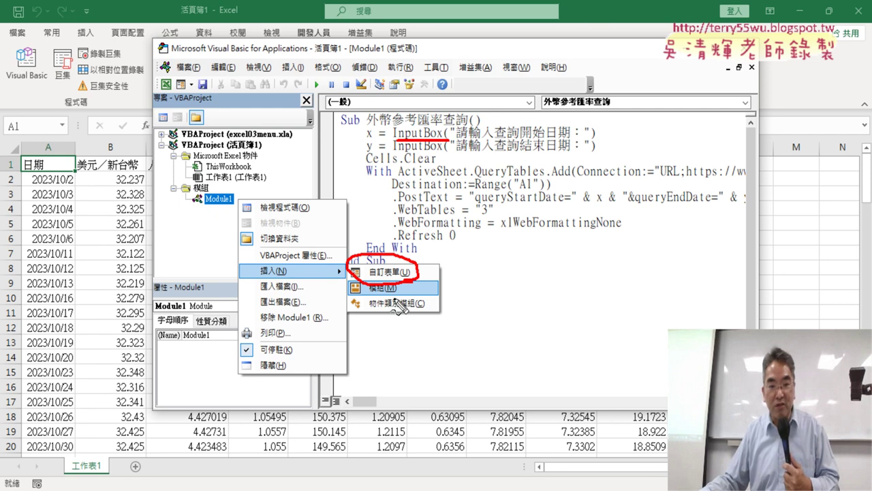
pyautogui.moveTo(405, 300); pyautogui.dragTo(377, 304)
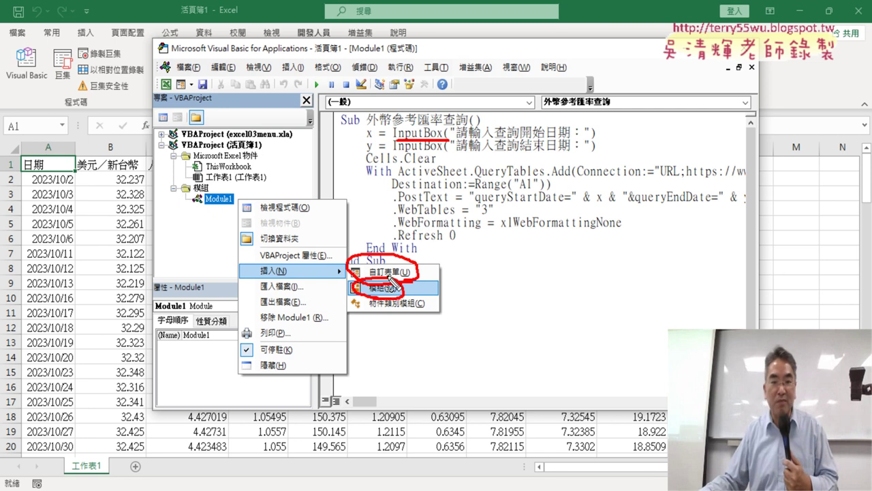
pyautogui.press('Escape')
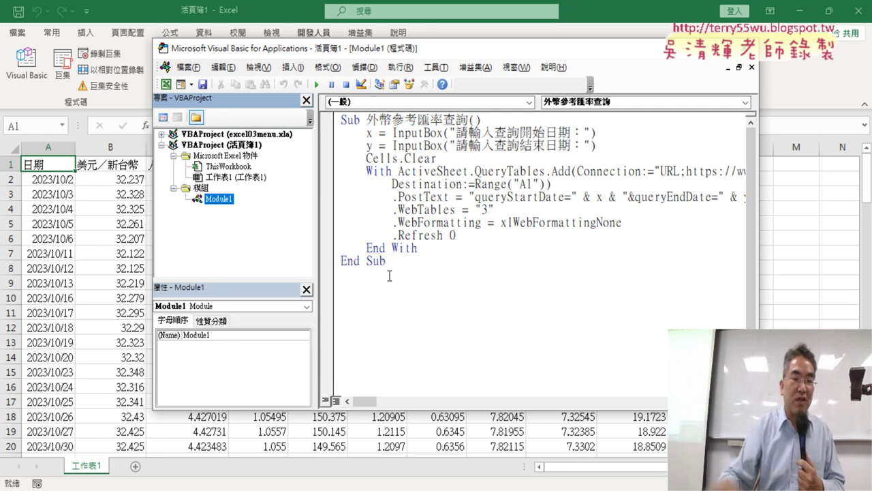
pyautogui.click(254, 201)
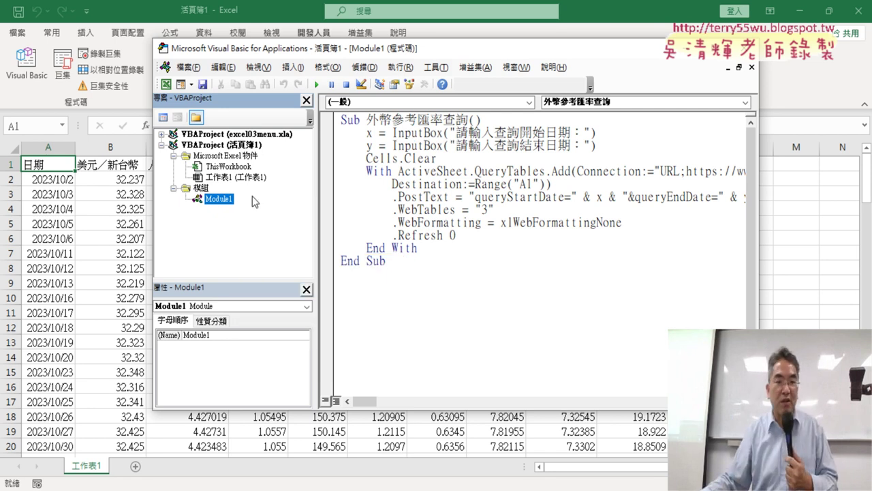
# Insert a new UserForm, UserForm1, from Module1's right-click Insert menu.
pyautogui.rightClick(217, 198)
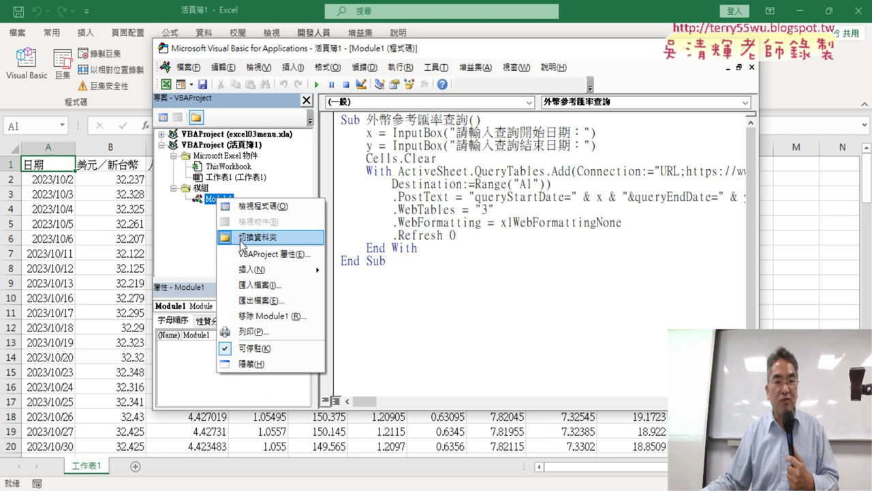
pyautogui.moveTo(266, 270)
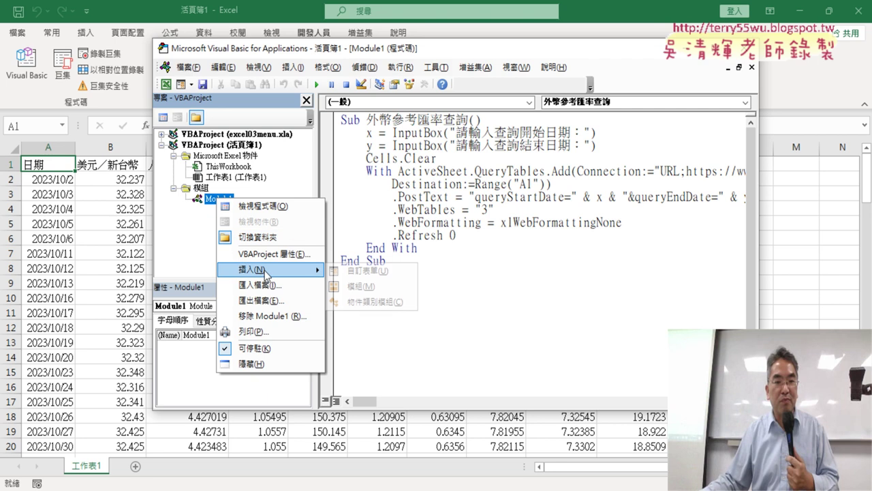
pyautogui.click(379, 271)
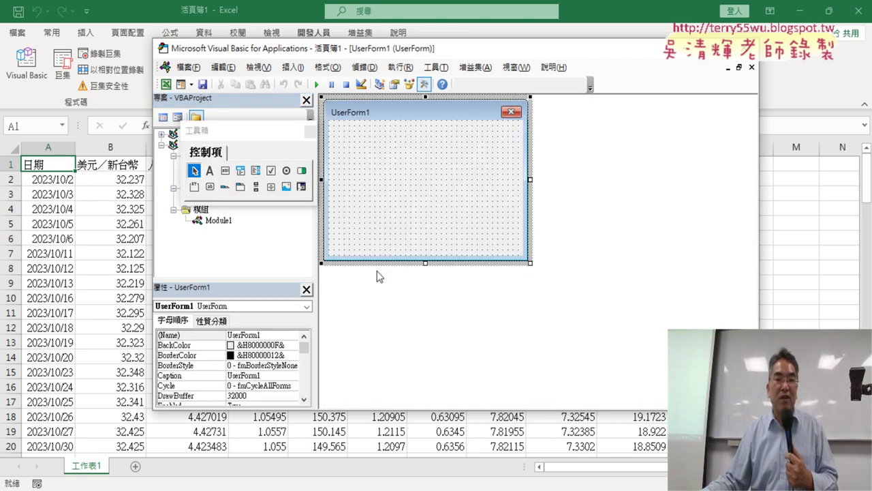
# Place the Toolbox beside the form designer and highlight UserForm1 and its edges.
pyautogui.click(257, 153)
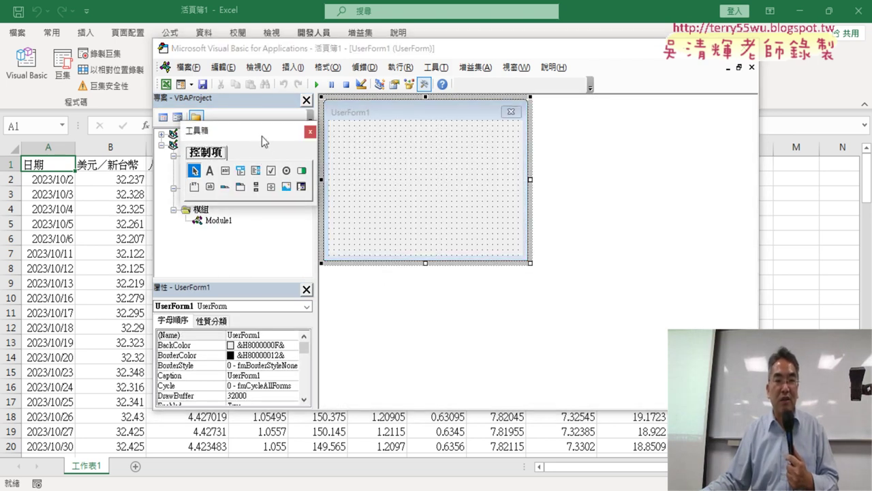
pyautogui.moveTo(261, 136); pyautogui.dragTo(618, 115)
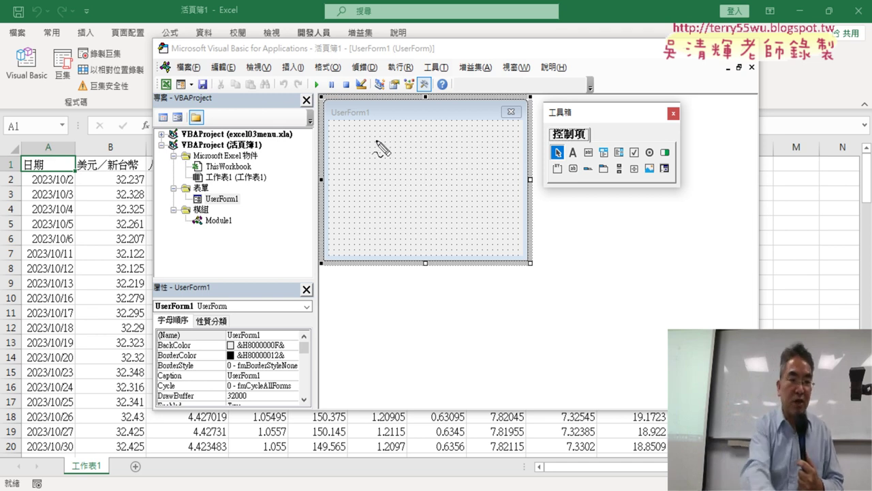
pyautogui.moveTo(244, 205); pyautogui.dragTo(253, 209)
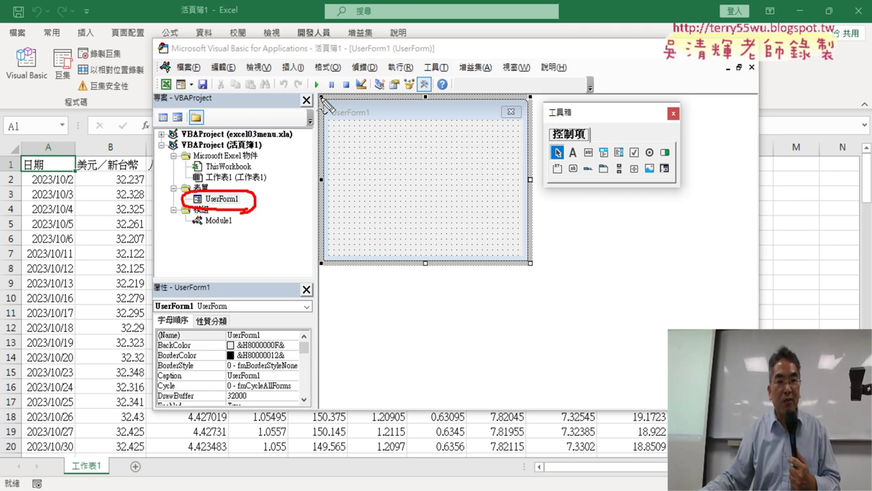
pyautogui.moveTo(320, 99); pyautogui.dragTo(317, 252)
pyautogui.moveTo(336, 95)
pyautogui.mouseDown()
pyautogui.moveTo(524, 96)
pyautogui.moveTo(534, 259)
pyautogui.moveTo(312, 259)
pyautogui.mouseUp()
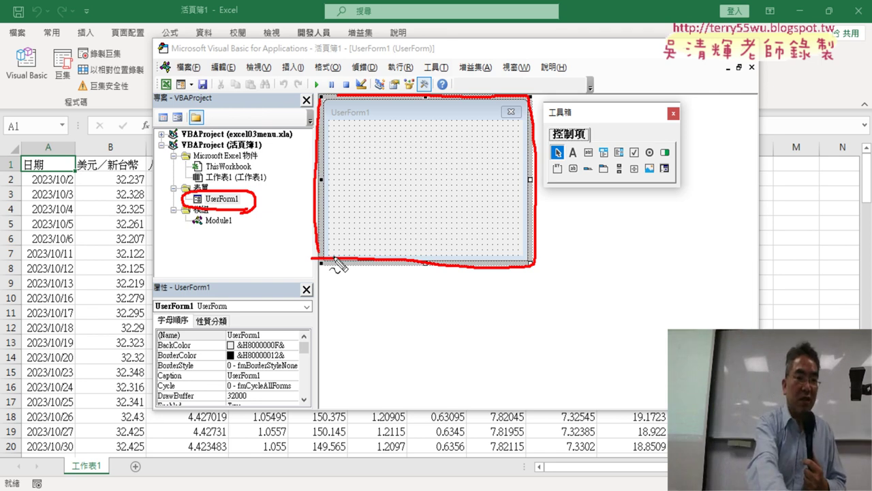
pyautogui.press('Escape')
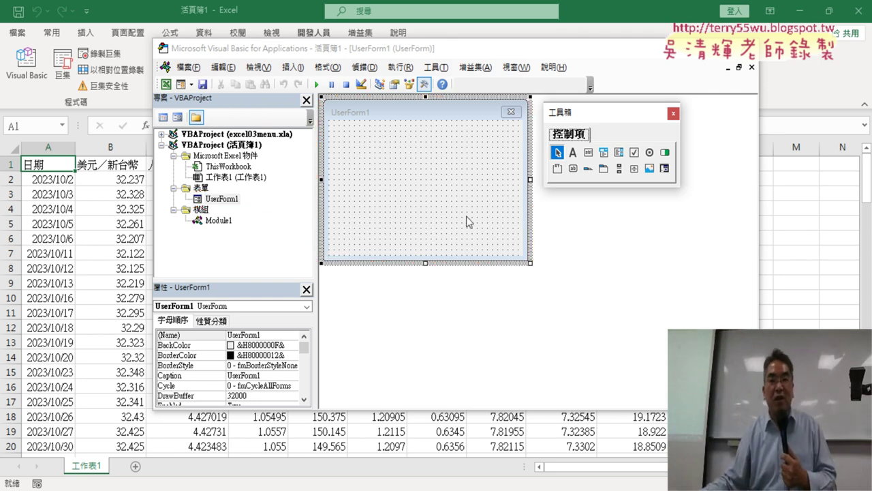
# Widen UserForm1, shorten its height, and test-run it over the worksheet.
pyautogui.moveTo(530, 179); pyautogui.dragTo(613, 181)
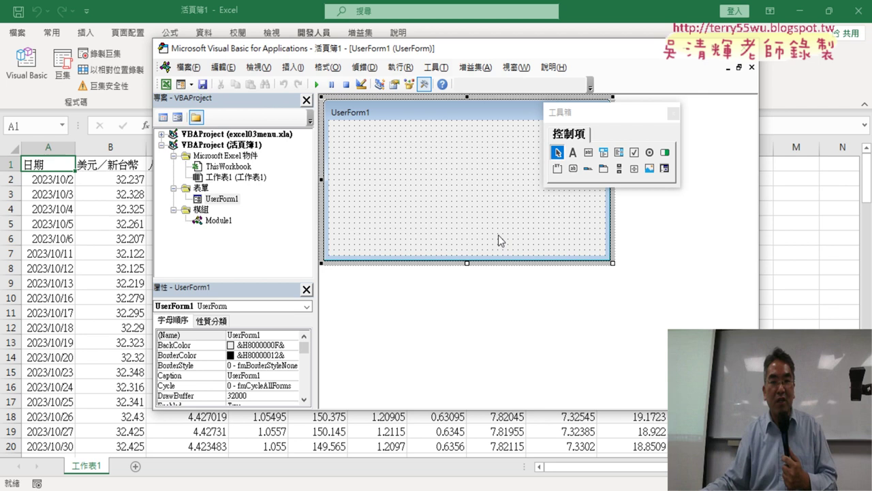
pyautogui.moveTo(468, 262); pyautogui.dragTo(468, 224)
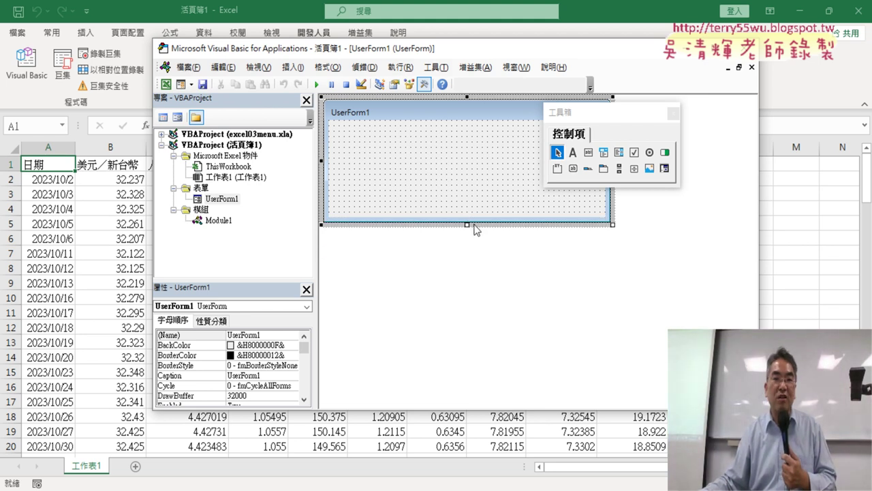
pyautogui.click(316, 84)
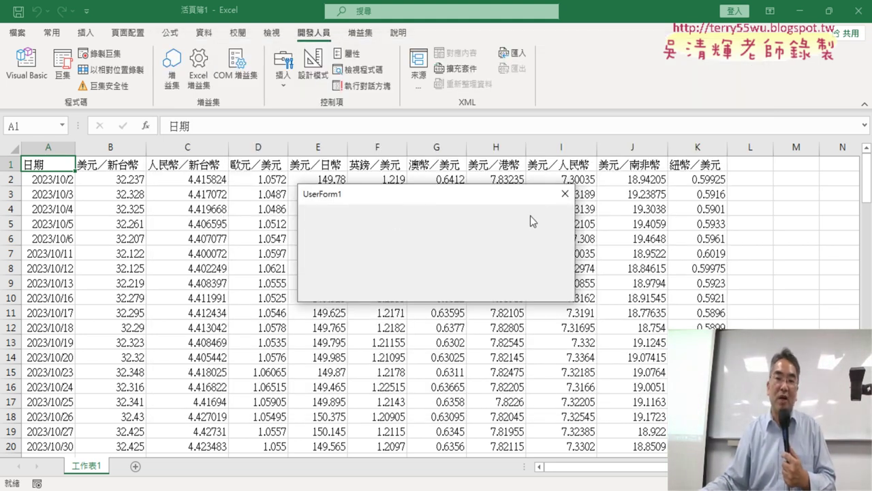
pyautogui.click(563, 198)
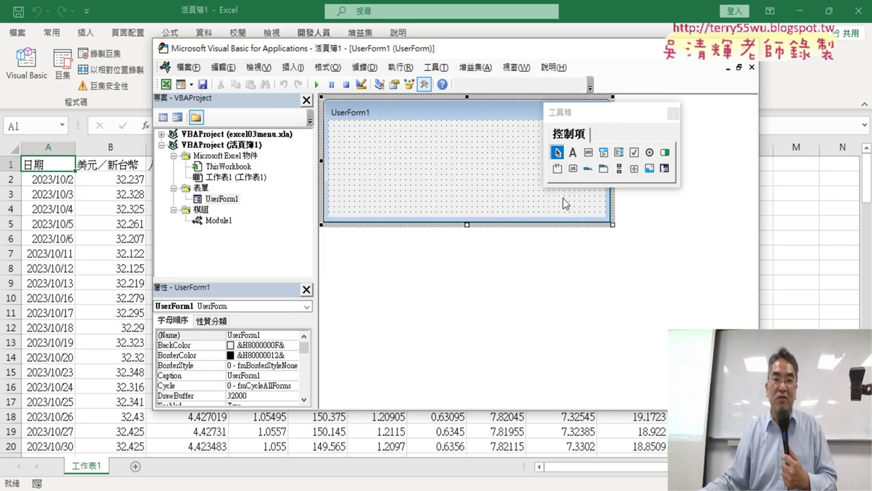
# Draw Label1 near UserForm1's top-left, then use the 日期(起) text's shortcut menu.
pyautogui.click(576, 156)
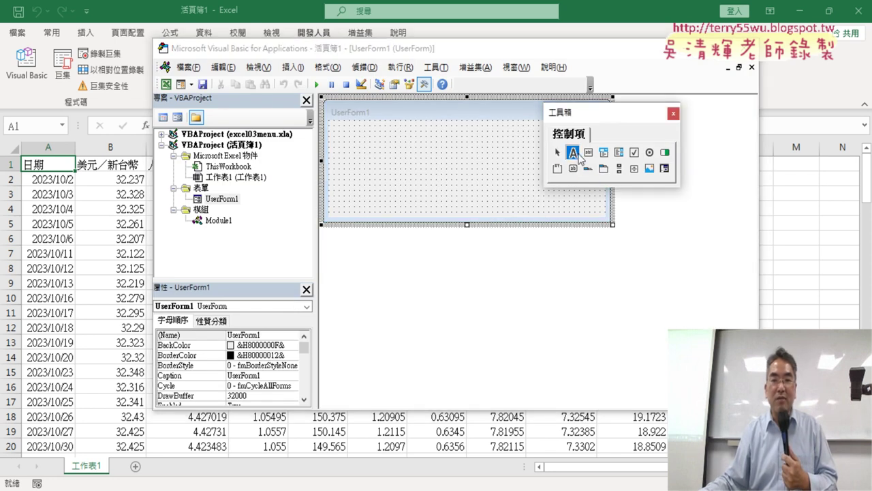
pyautogui.click(364, 136)
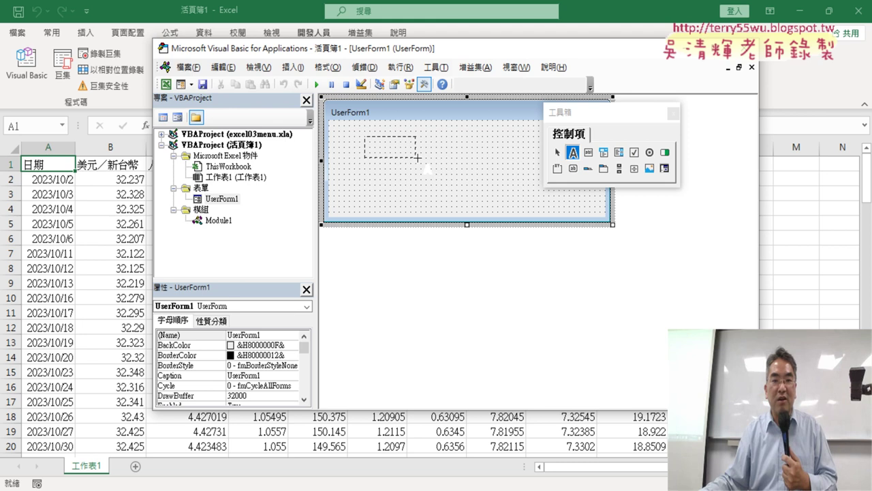
pyautogui.moveTo(417, 157); pyautogui.dragTo(418, 160)
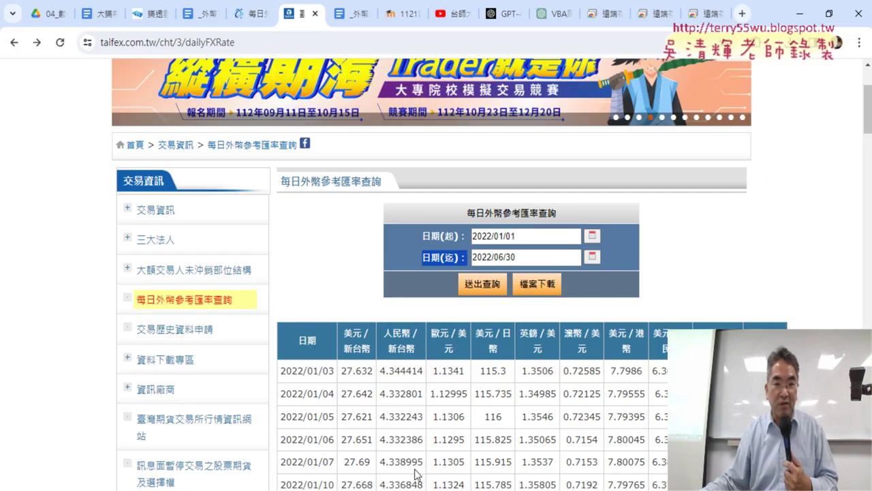
pyautogui.rightClick(469, 235)
pyautogui.click(501, 253)
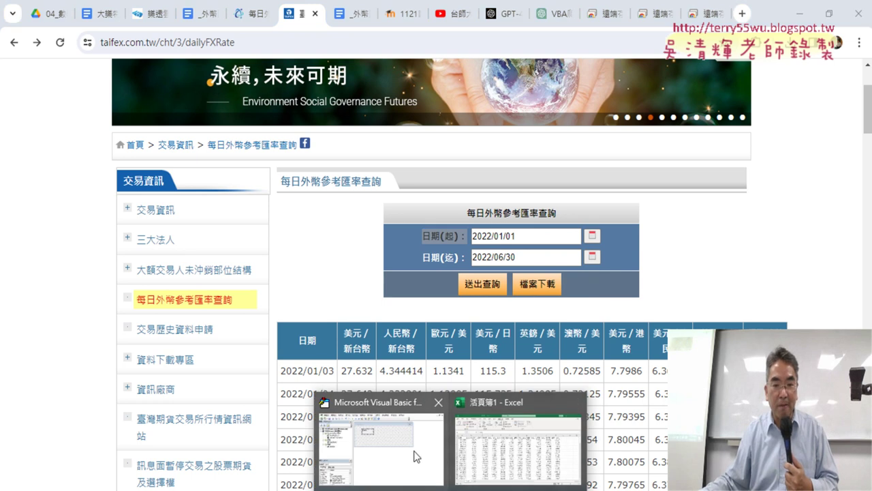
pyautogui.click(415, 453)
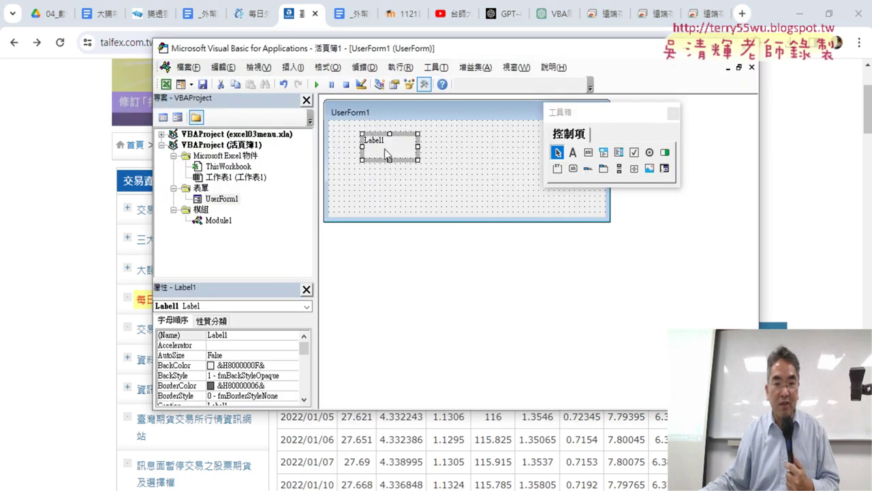
# Give Label1 the caption 日期(起)： in the Properties window.
pyautogui.moveTo(263, 281); pyautogui.dragTo(270, 197)
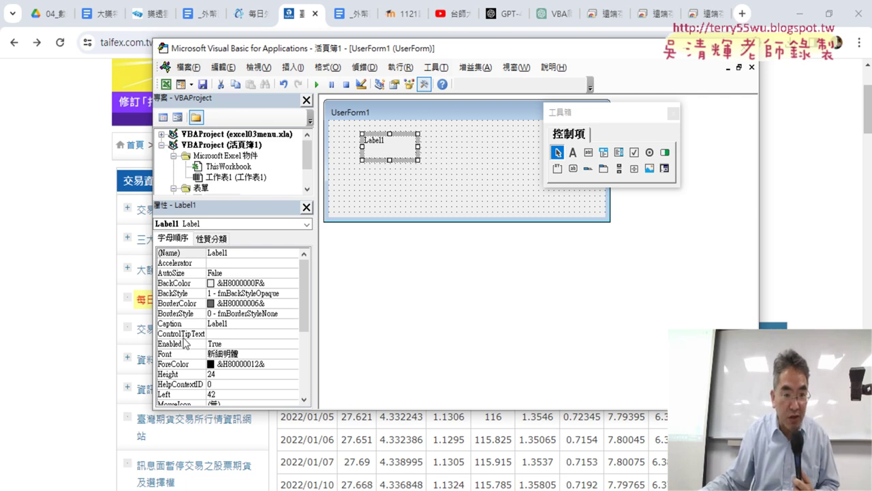
pyautogui.click(299, 325)
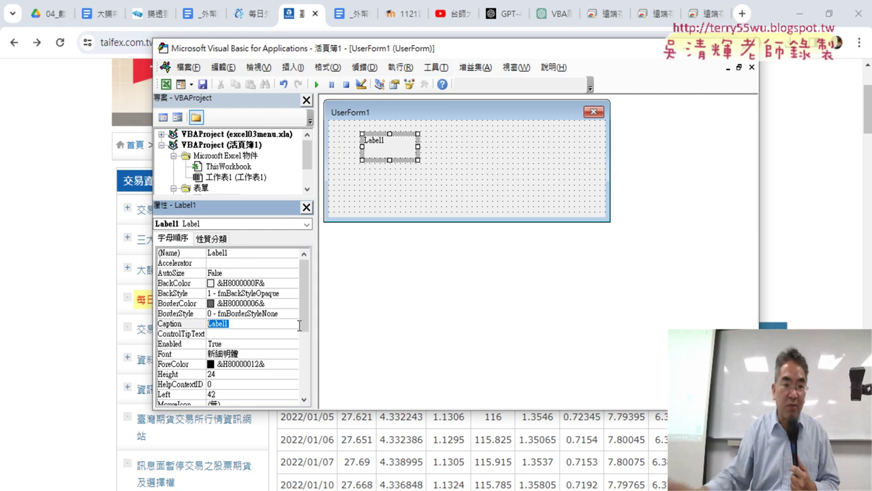
pyautogui.write('日期(起)：')
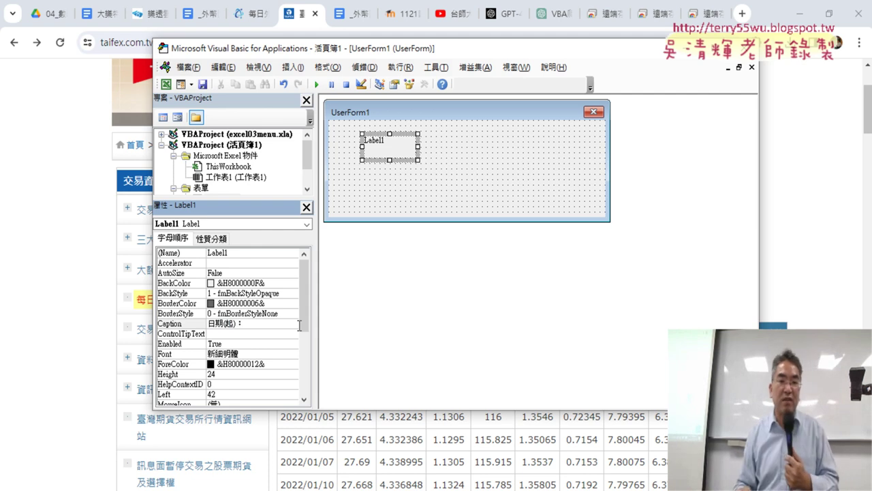
pyautogui.press('Return')
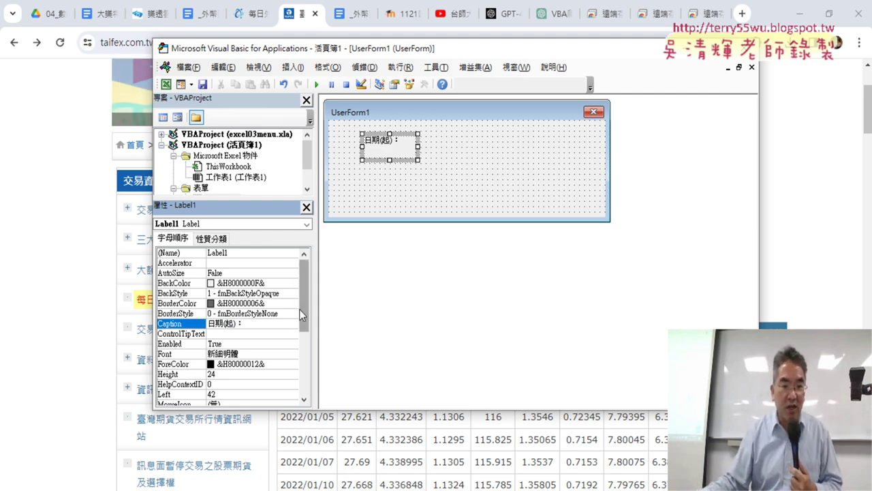
# Set Label1's font to 14-point 新細明體 and its height to 18.
pyautogui.click(167, 357)
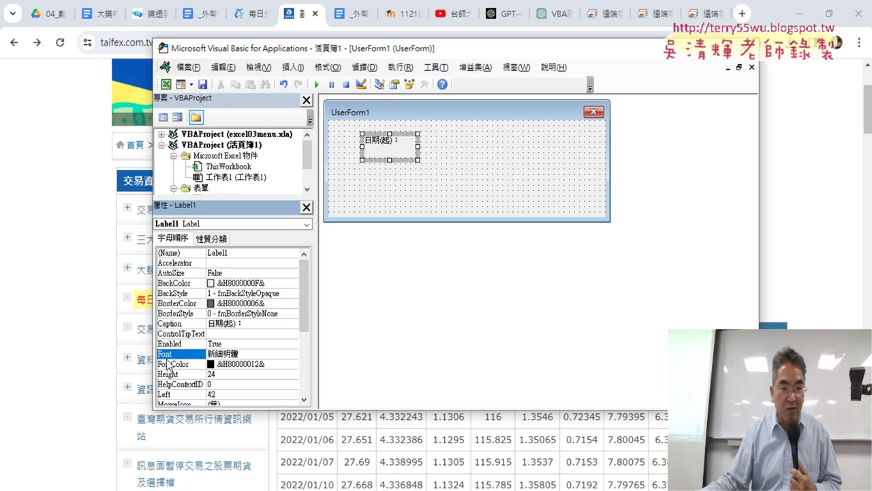
pyautogui.click(293, 354)
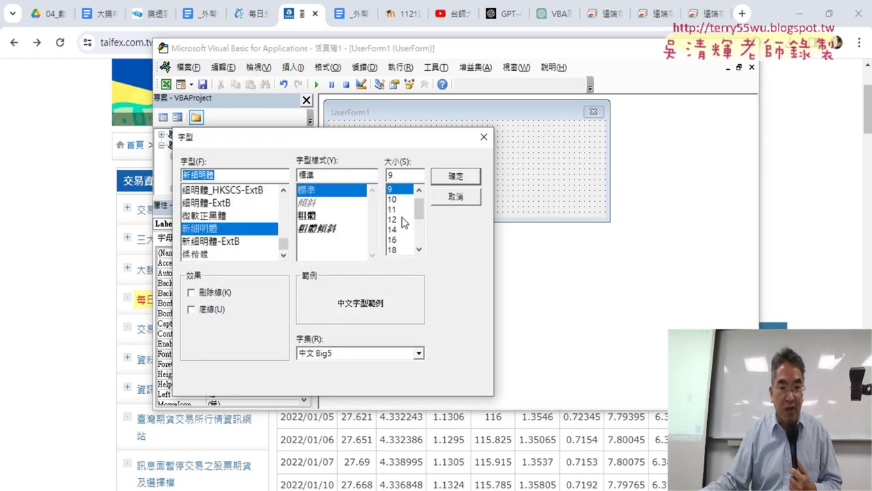
pyautogui.click(399, 221)
pyautogui.click(455, 177)
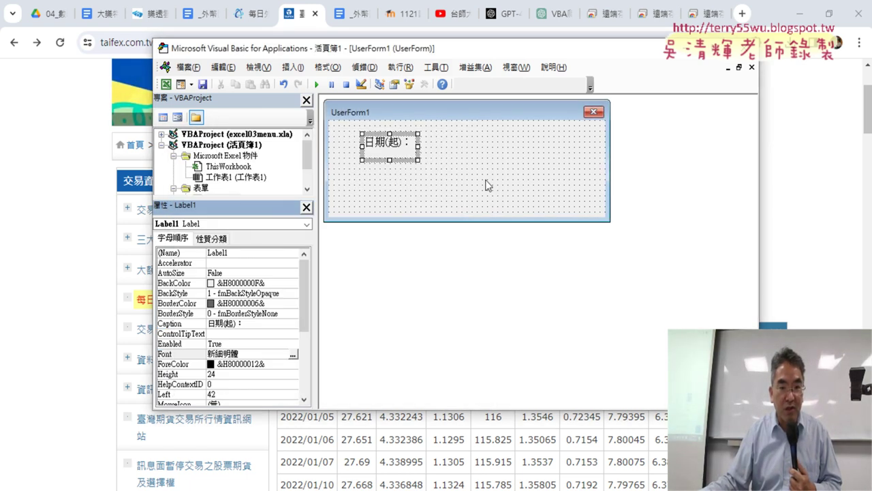
pyautogui.click(390, 152)
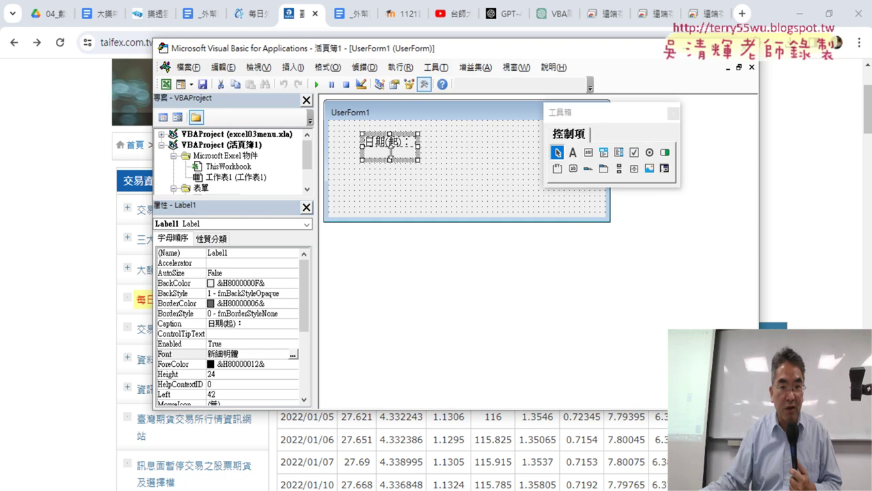
pyautogui.moveTo(390, 161); pyautogui.dragTo(391, 156)
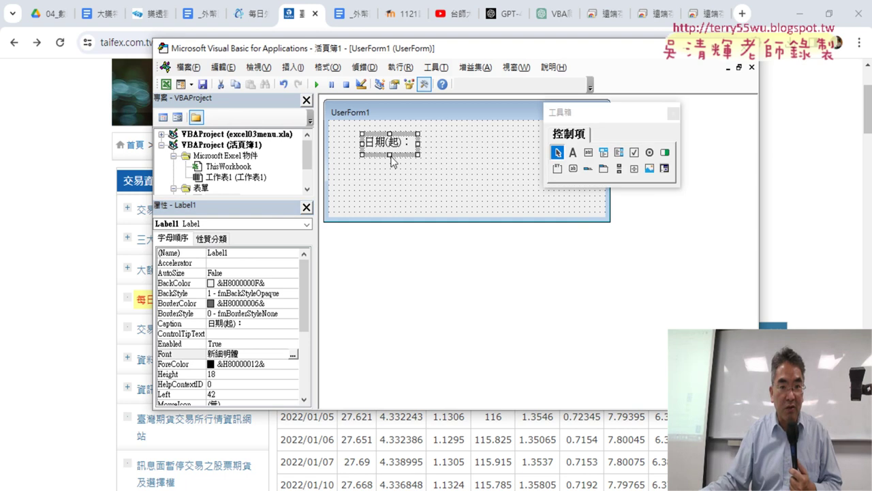
pyautogui.click(292, 355)
pyautogui.click(403, 210)
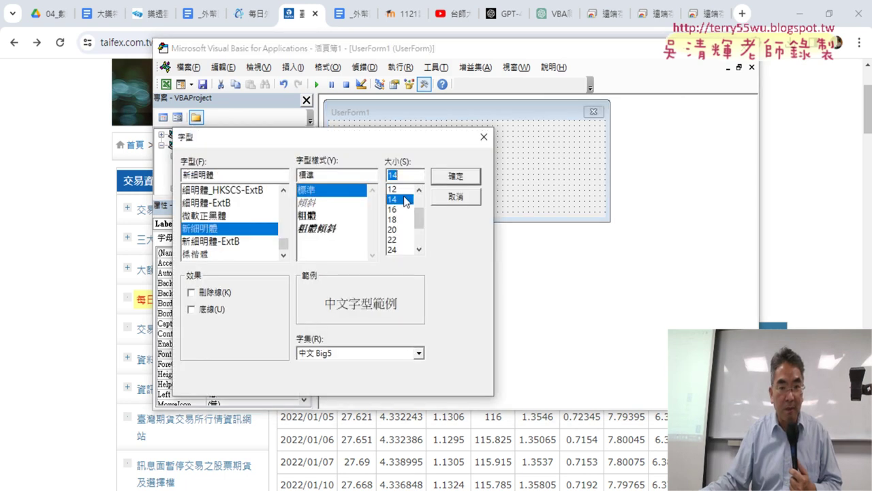
pyautogui.click(455, 175)
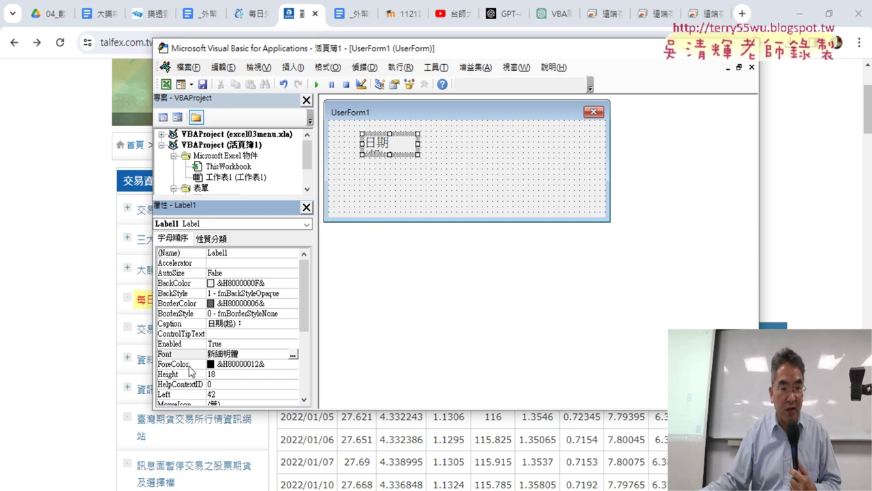
pyautogui.click(191, 364)
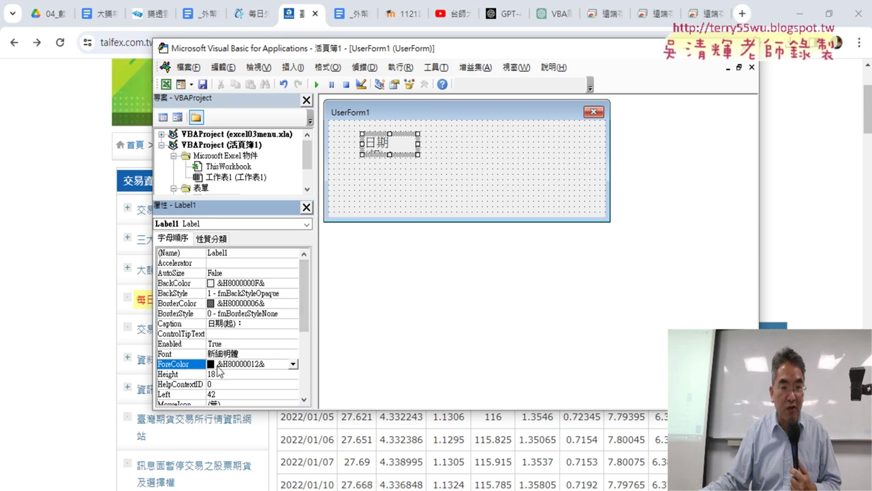
# Turn the 日期(起)： label red (&H000000FF&) and widen it to fit the caption.
pyautogui.click(293, 365)
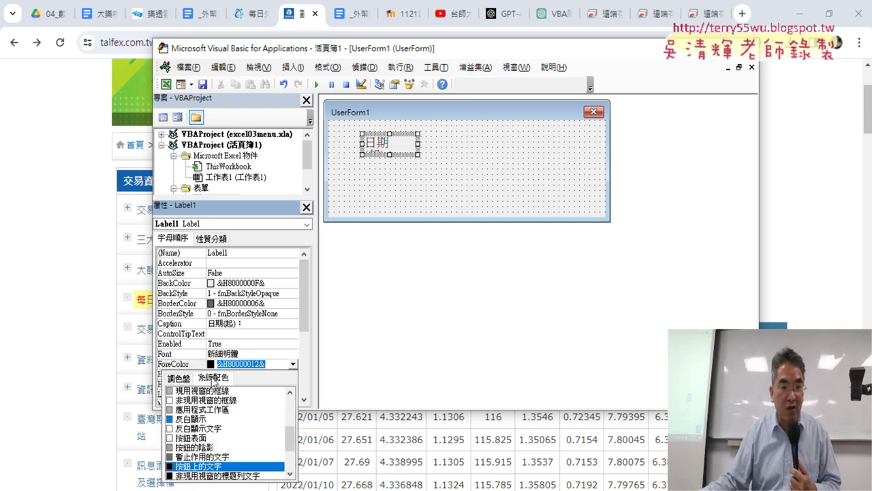
pyautogui.click(179, 378)
pyautogui.click(181, 416)
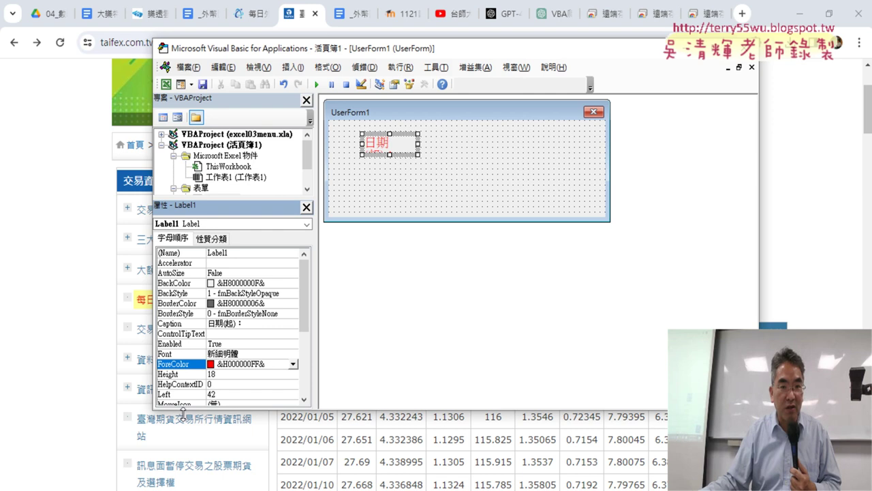
pyautogui.moveTo(419, 145); pyautogui.dragTo(433, 144)
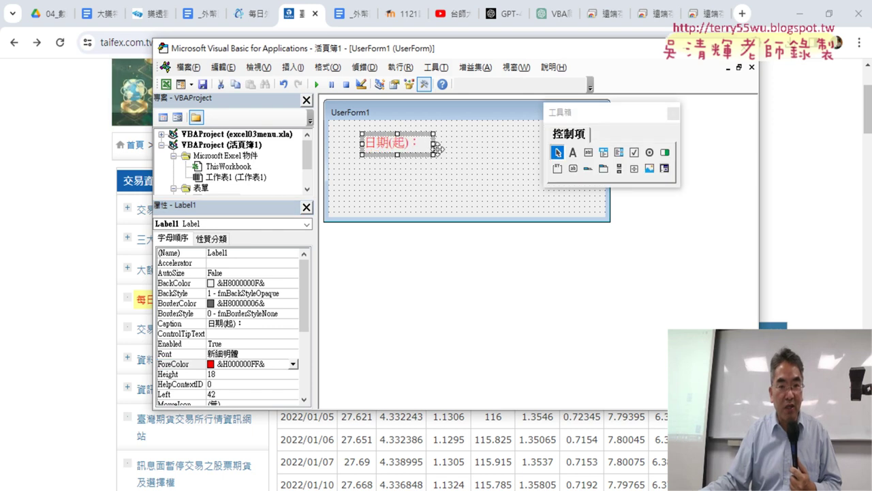
# Make UserForm1 taller and shift the red label left to Left 30.
pyautogui.click(463, 220)
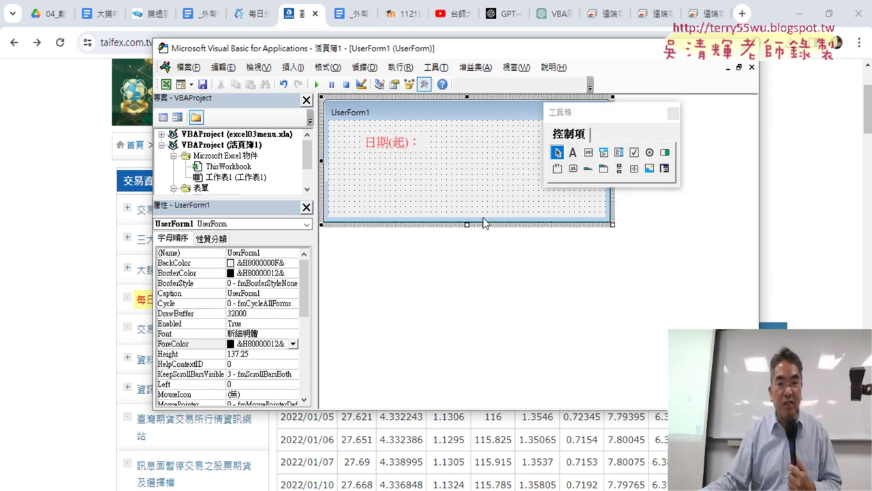
pyautogui.moveTo(468, 225); pyautogui.dragTo(468, 245)
pyautogui.click(395, 149)
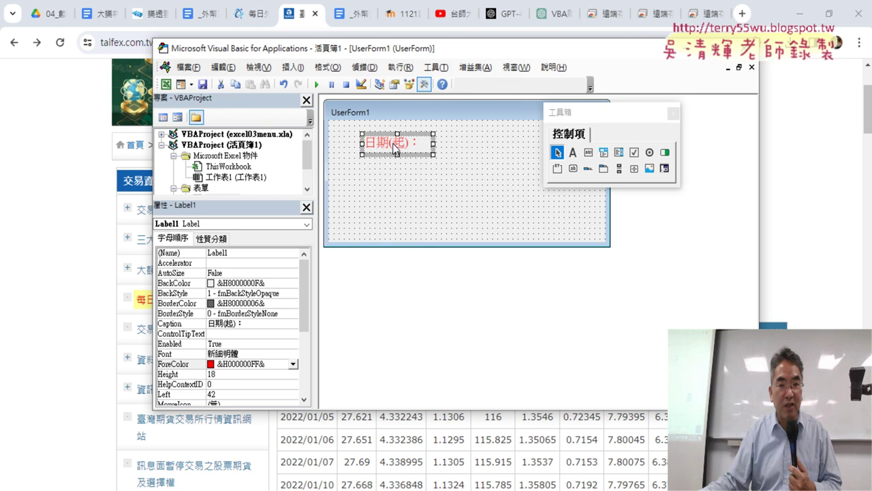
pyautogui.moveTo(382, 146); pyautogui.dragTo(386, 148)
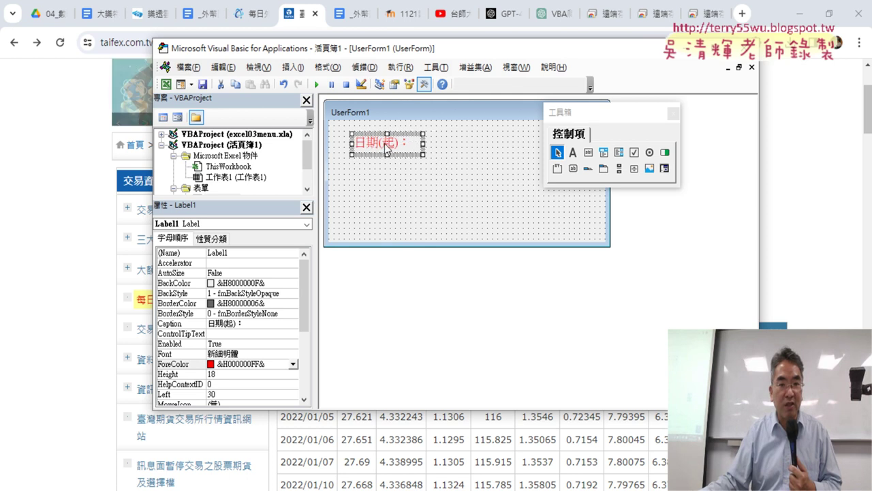
# Duplicate the red 日期(起)： label and place the copy, Label2, below the first.
pyautogui.rightClick(399, 148)
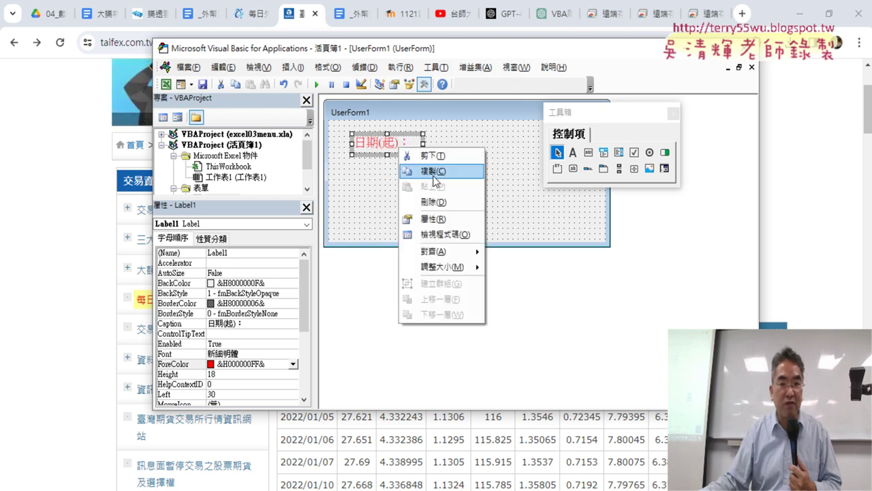
pyautogui.click(363, 181)
pyautogui.moveTo(379, 145); pyautogui.dragTo(377, 171)
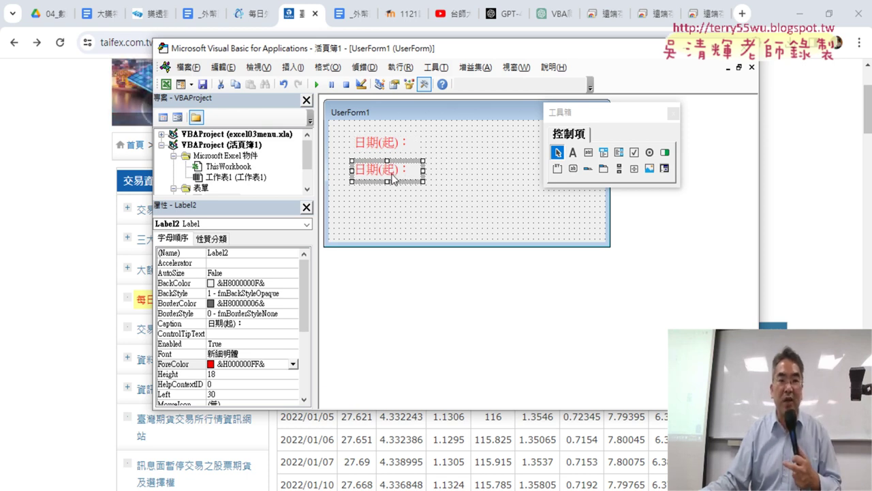
# Change Label2's caption to 日期(迄)： using the IME.
pyautogui.click(232, 324)
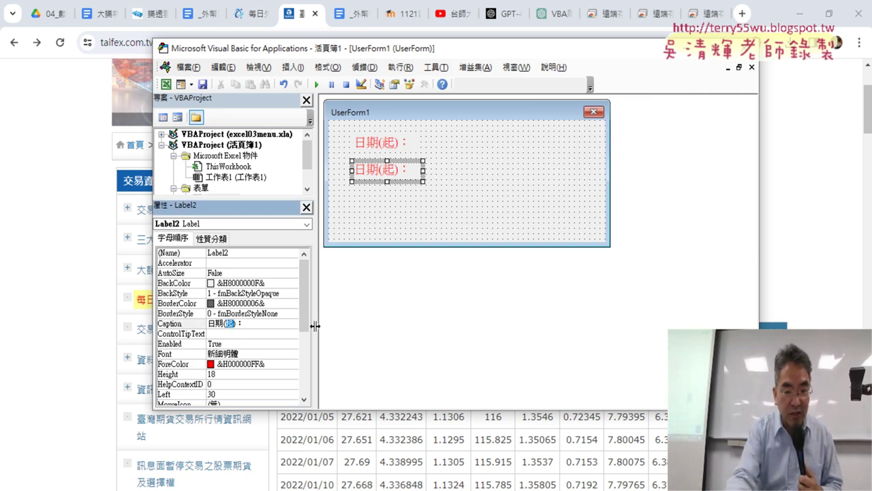
pyautogui.write('ㄗ')
pyautogui.press('BackSpace')
pyautogui.write('7')
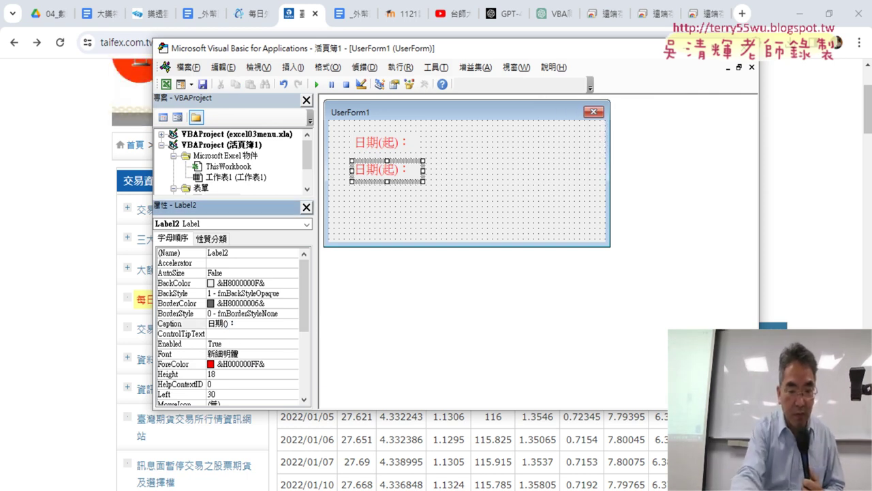
pyautogui.write('u4')
pyautogui.press('Down')
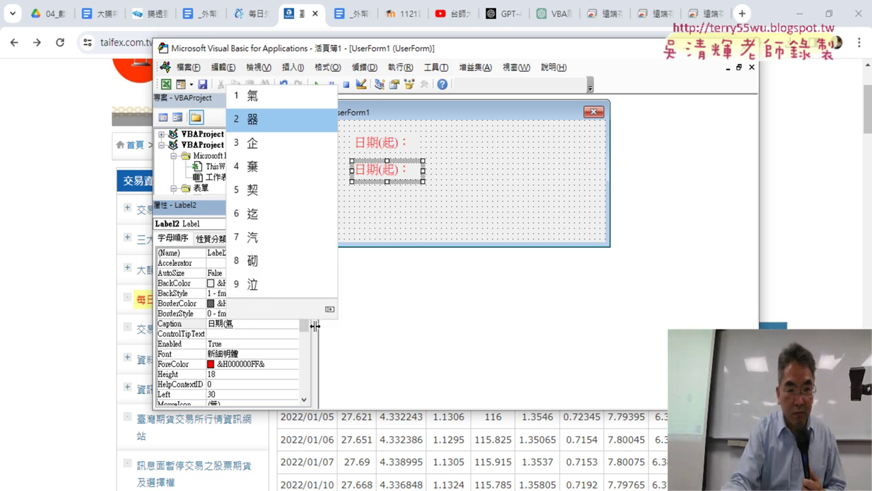
pyautogui.press('Down')
pyautogui.press('Down')
pyautogui.press('Down')
pyautogui.press('Down')
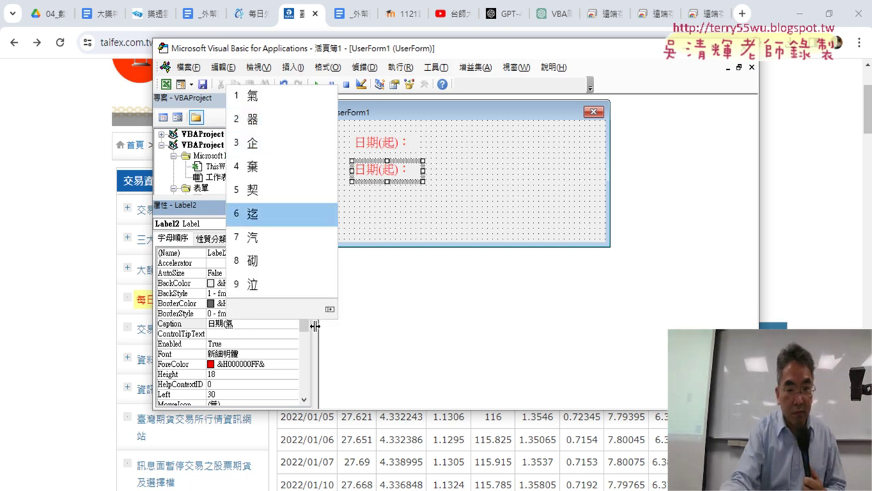
pyautogui.press('Return')
pyautogui.press('Return')
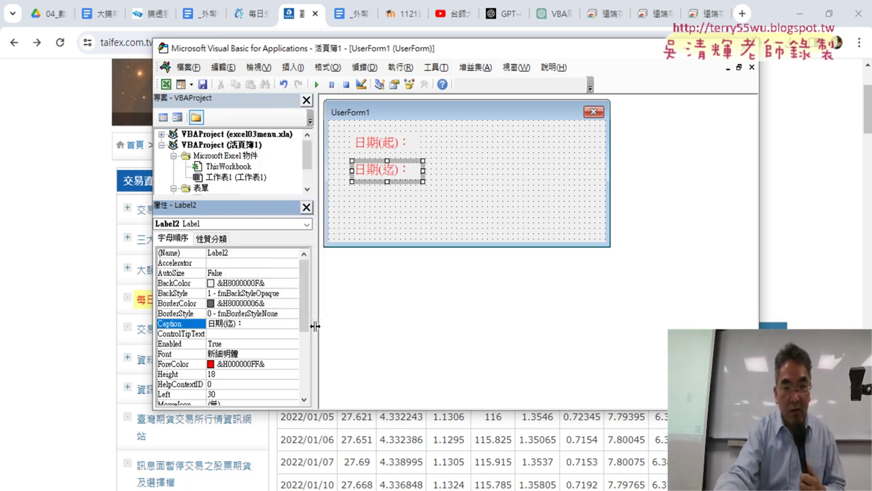
pyautogui.click(455, 168)
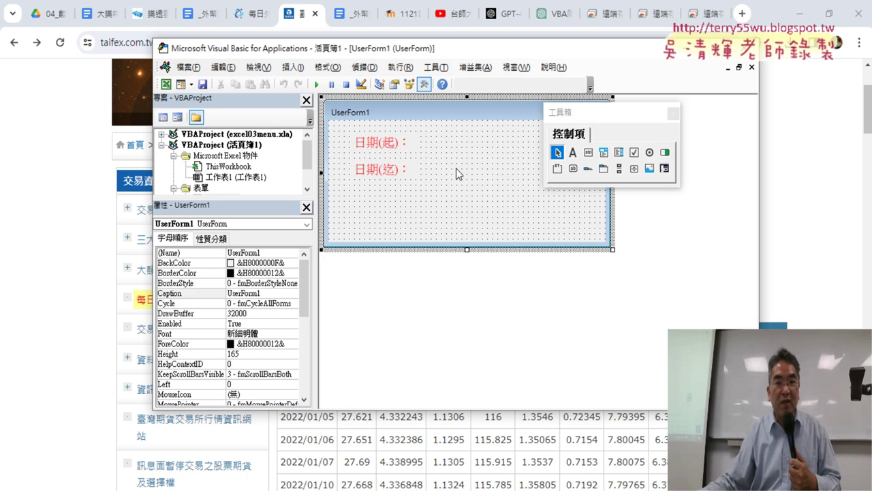
# Draw TextBox1 beside the 日期(起)： label, trimming its height slightly.
pyautogui.moveTo(604, 113); pyautogui.dragTo(689, 99)
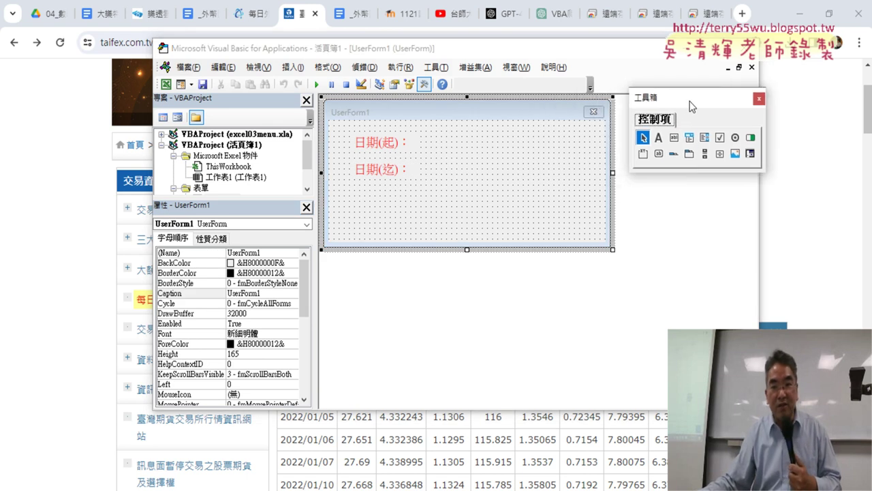
pyautogui.click(674, 137)
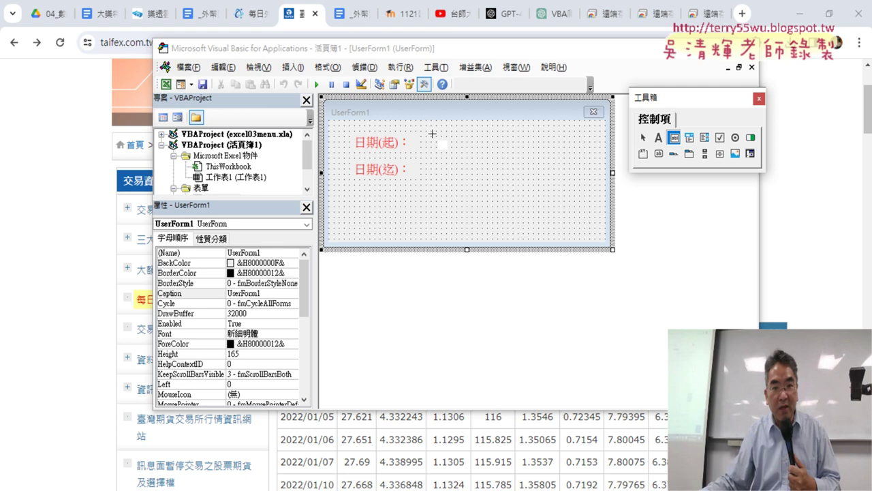
pyautogui.moveTo(430, 134)
pyautogui.mouseDown()
pyautogui.moveTo(507, 162)
pyautogui.moveTo(550, 160)
pyautogui.mouseUp()
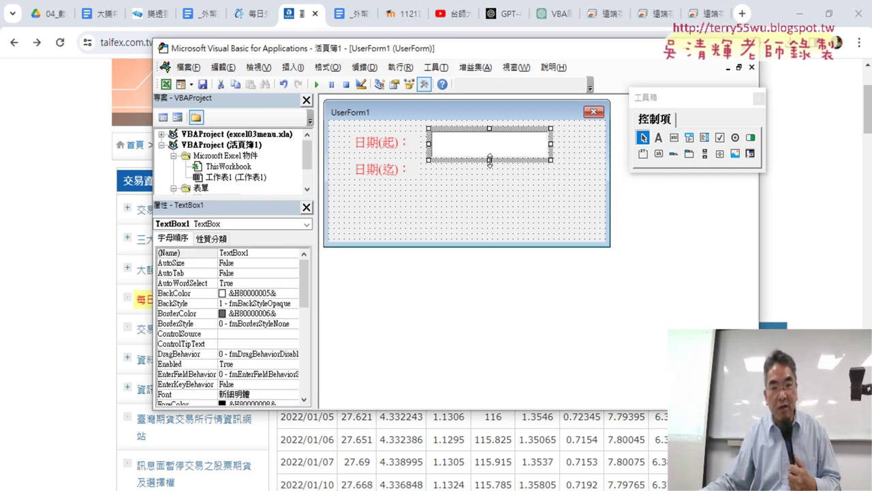
pyautogui.moveTo(489, 151); pyautogui.dragTo(489, 153)
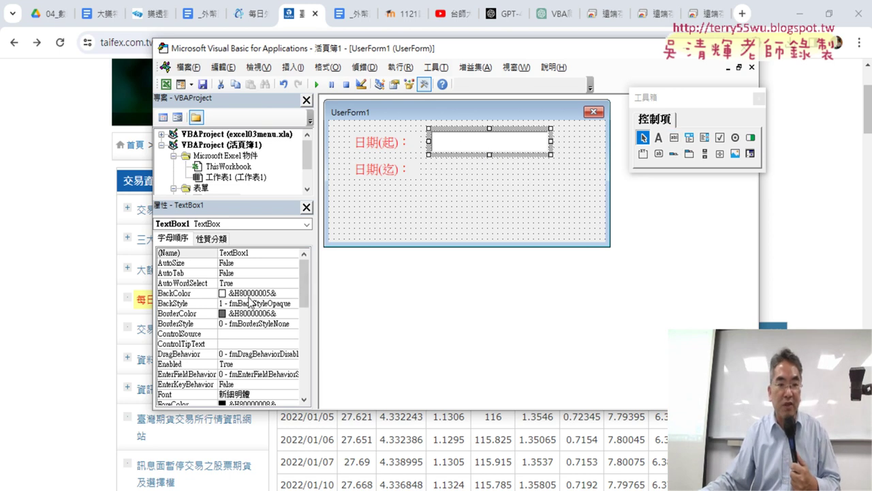
# Set TextBox1's font to 14-point 新細明體.
pyautogui.click(178, 395)
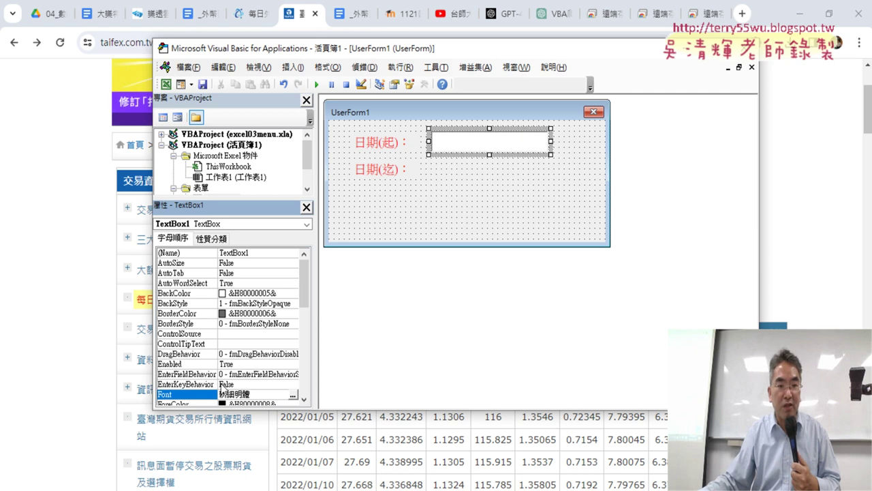
pyautogui.click(292, 396)
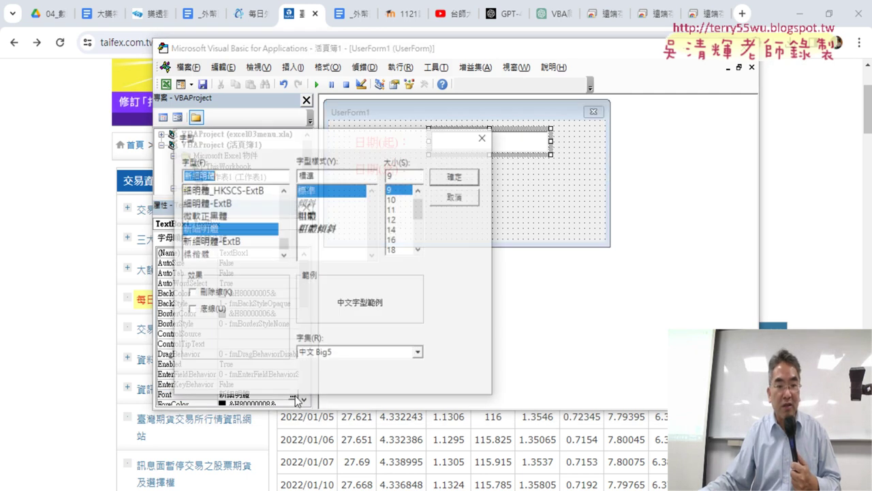
pyautogui.click(399, 230)
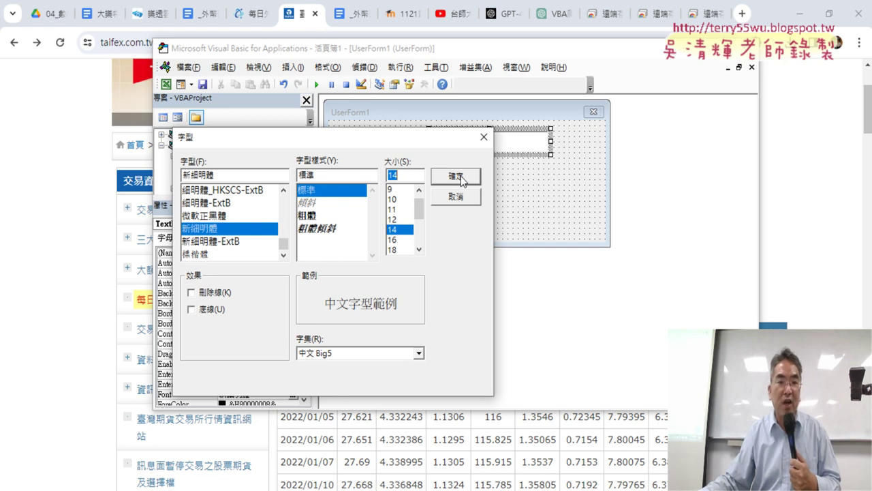
pyautogui.click(459, 177)
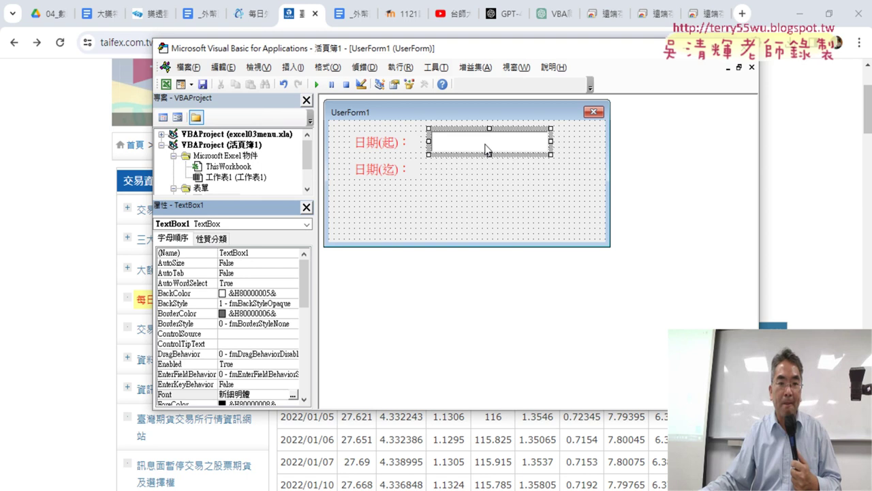
# Duplicate TextBox1 beside 日期(迄)： and confirm the copy is named TextBox2.
pyautogui.moveTo(487, 149); pyautogui.dragTo(483, 179)
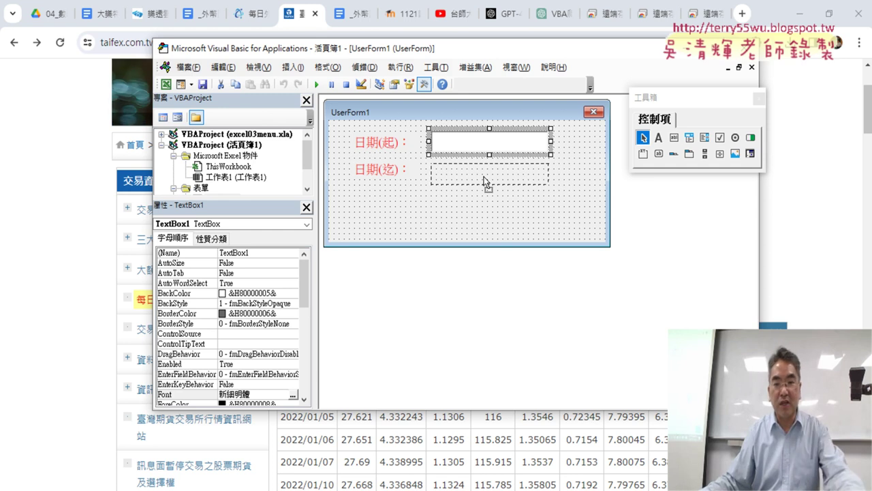
pyautogui.moveTo(483, 180); pyautogui.dragTo(484, 181)
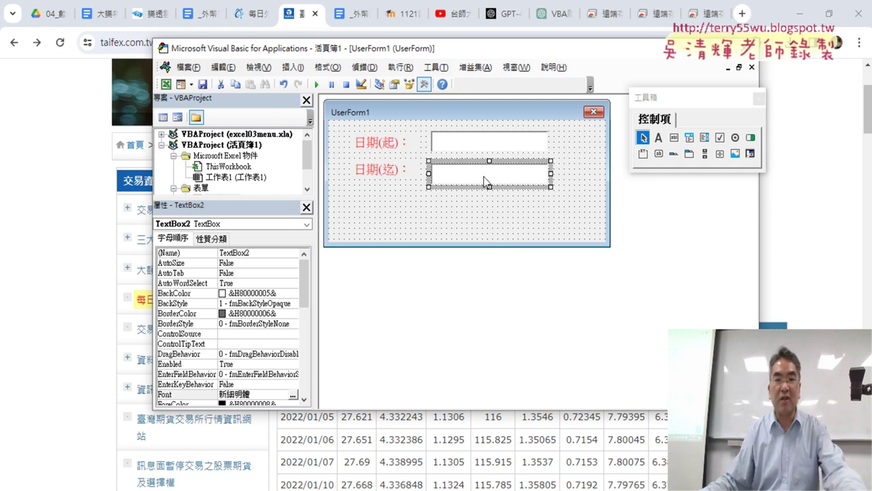
pyautogui.click(478, 222)
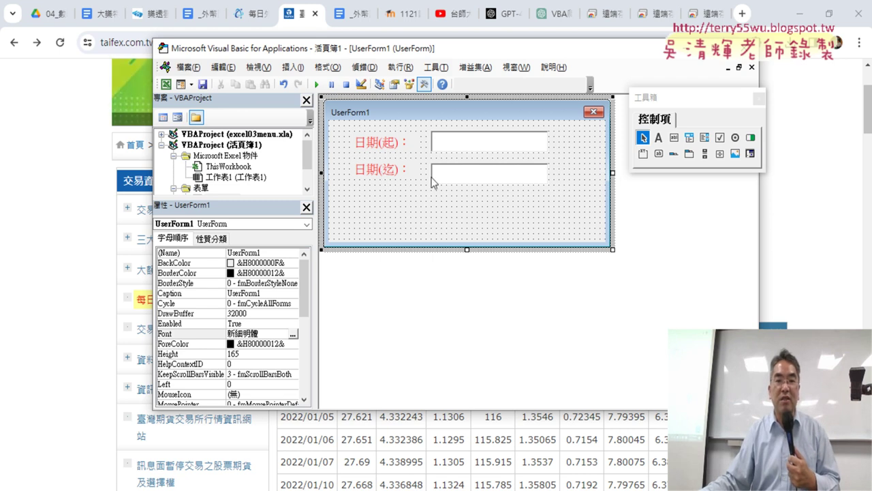
pyautogui.click(484, 184)
pyautogui.click(494, 144)
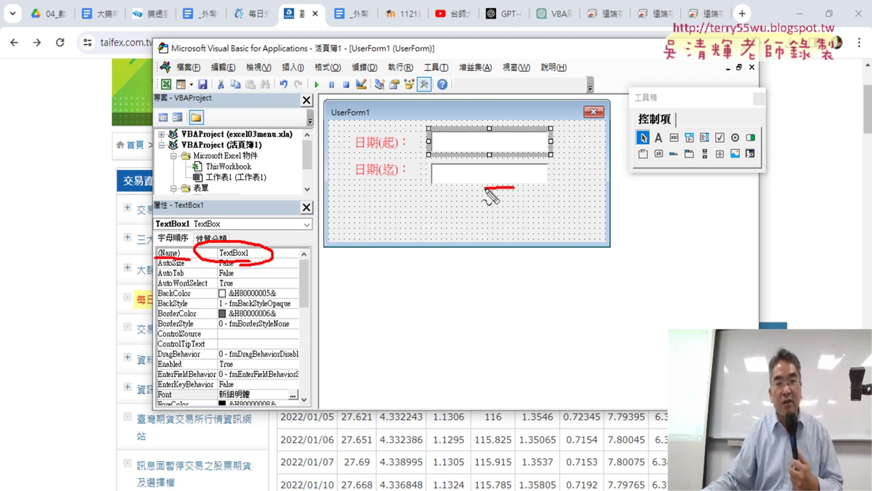
pyautogui.moveTo(487, 188); pyautogui.dragTo(502, 191)
pyautogui.press('Escape')
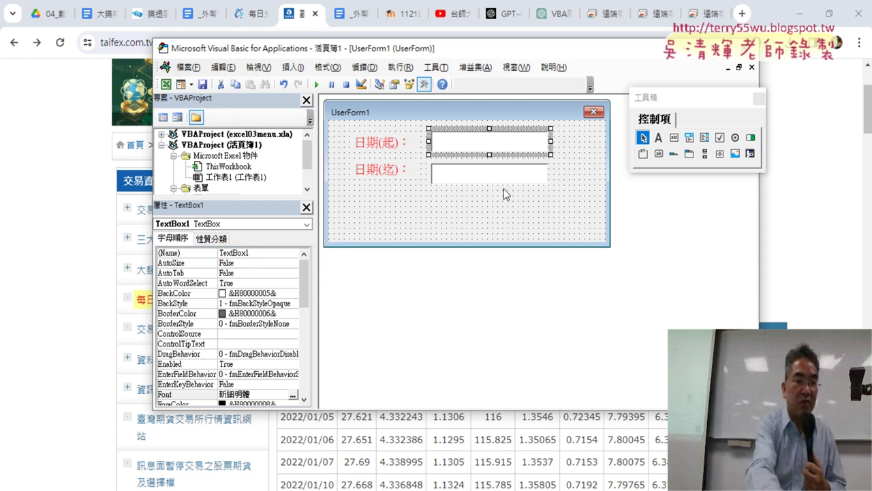
pyautogui.click(490, 175)
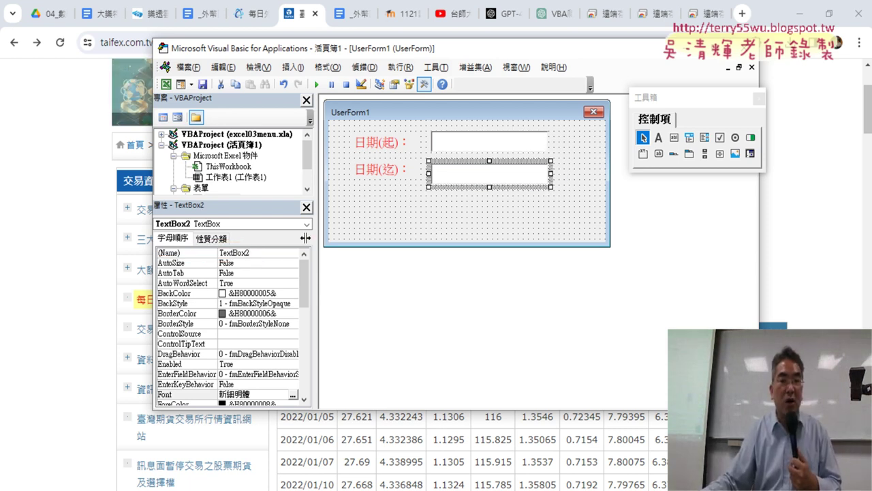
pyautogui.press('F4')
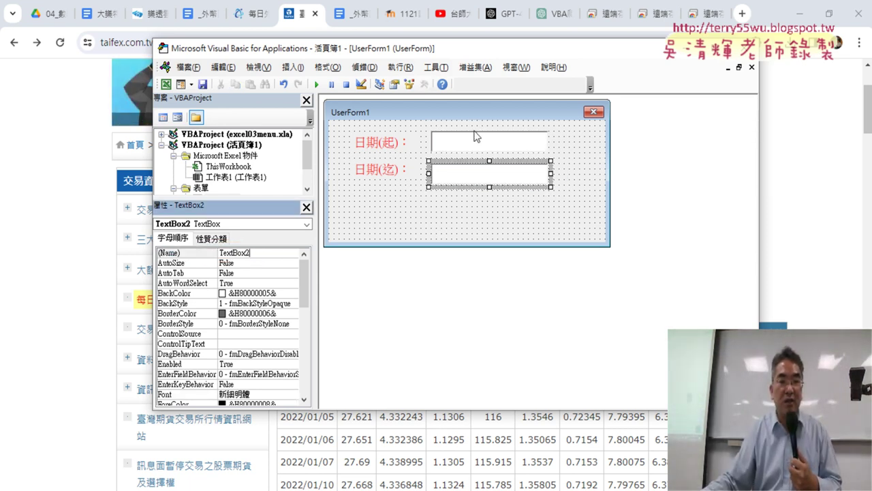
# Lengthen UserForm1 slightly and draw CommandButton1 under the two date text boxes.
pyautogui.click(481, 243)
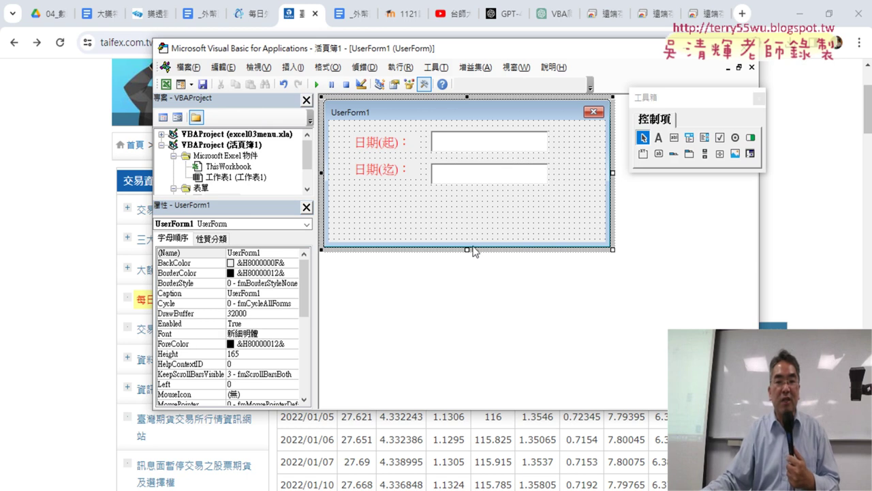
pyautogui.moveTo(467, 249); pyautogui.dragTo(466, 256)
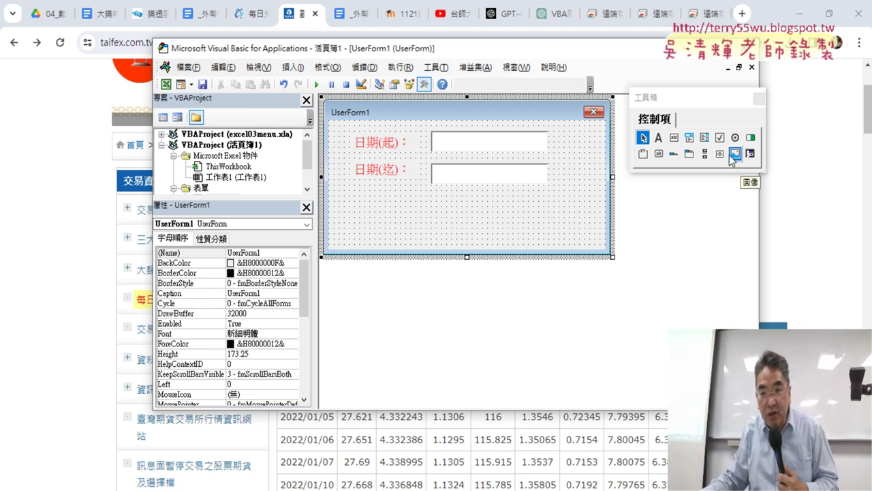
pyautogui.click(658, 154)
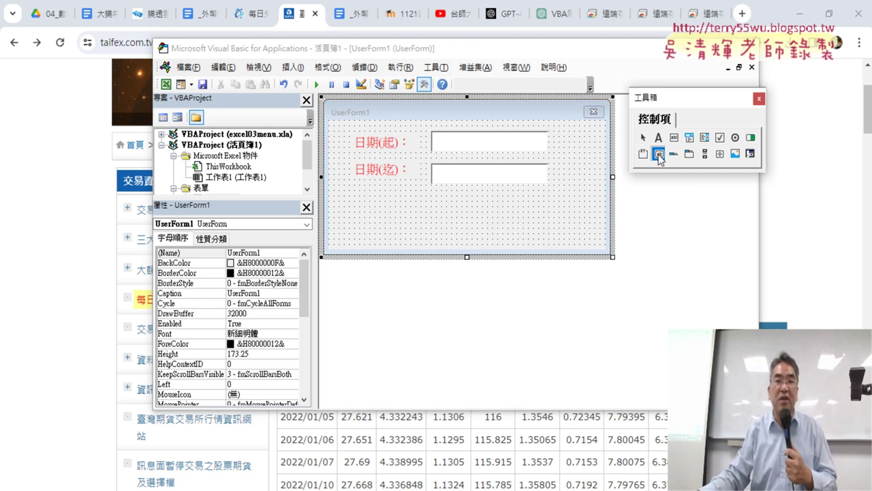
pyautogui.moveTo(477, 203); pyautogui.dragTo(550, 229)
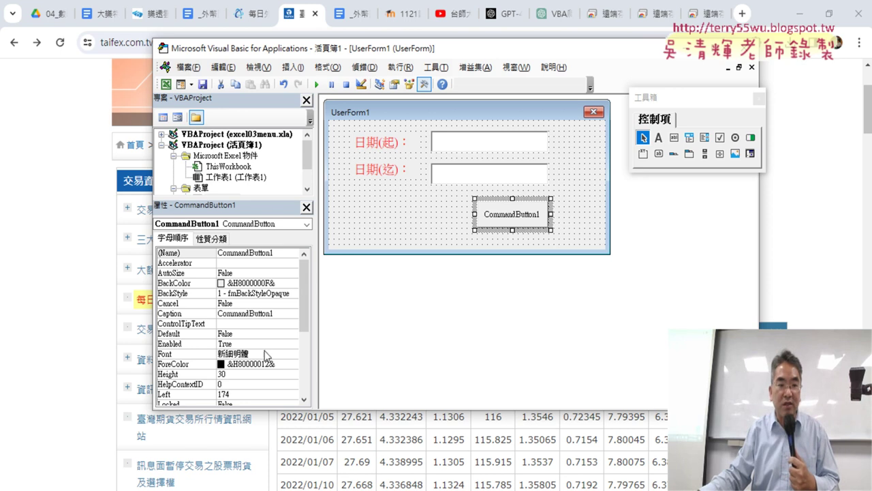
# Check the 送出查詢 button on the TAIFEX exchange-rate query page in Chrome, then return to the VBA editor.
pyautogui.hotkey('alt', 'Tab')
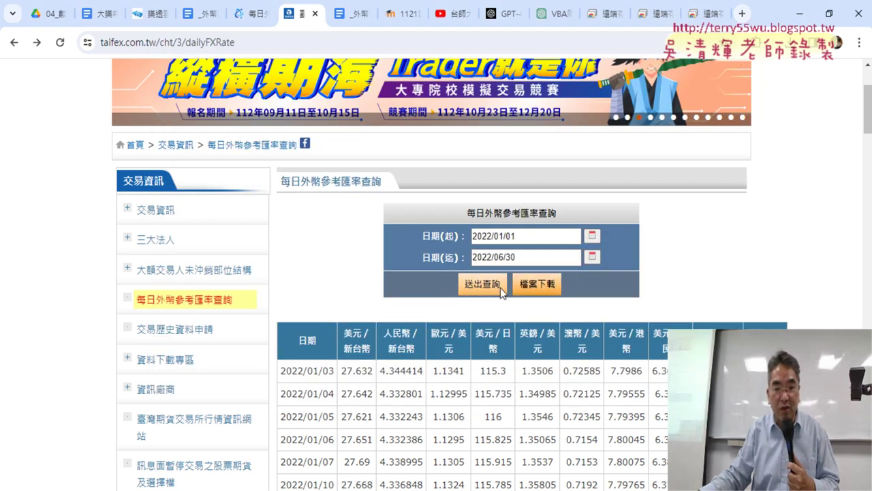
pyautogui.moveTo(480, 285); pyautogui.dragTo(434, 285)
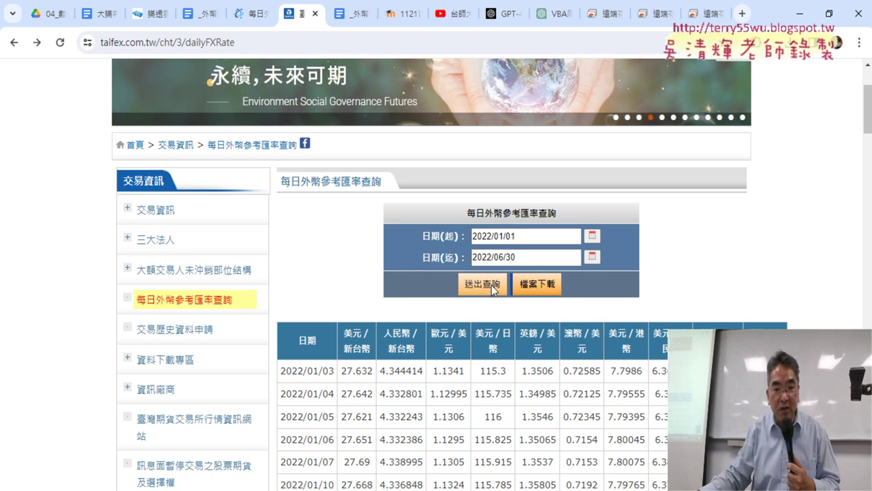
pyautogui.hotkey('alt', 'Tab')
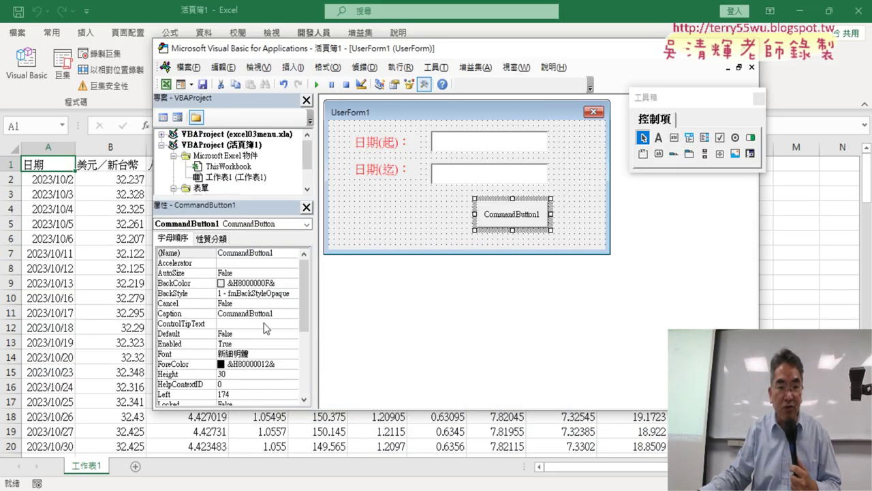
# Change CommandButton1's caption to 送出查詢.
pyautogui.click(179, 317)
pyautogui.click(219, 313)
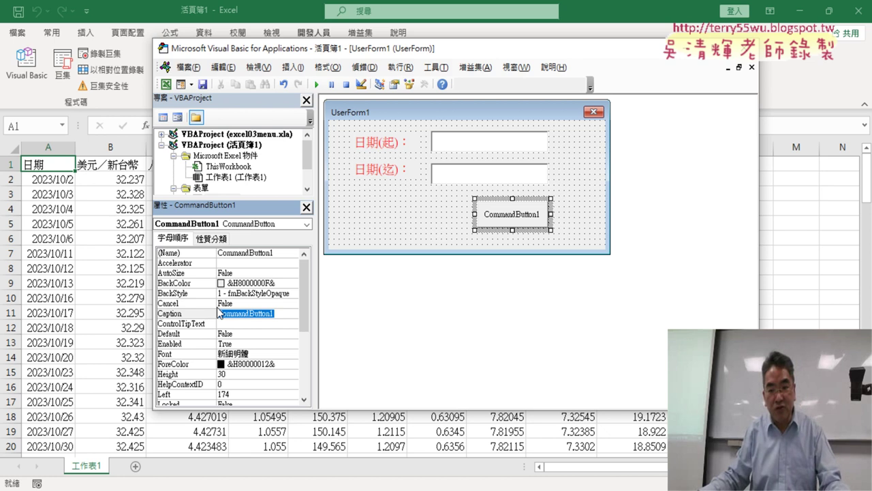
pyautogui.write('sx')
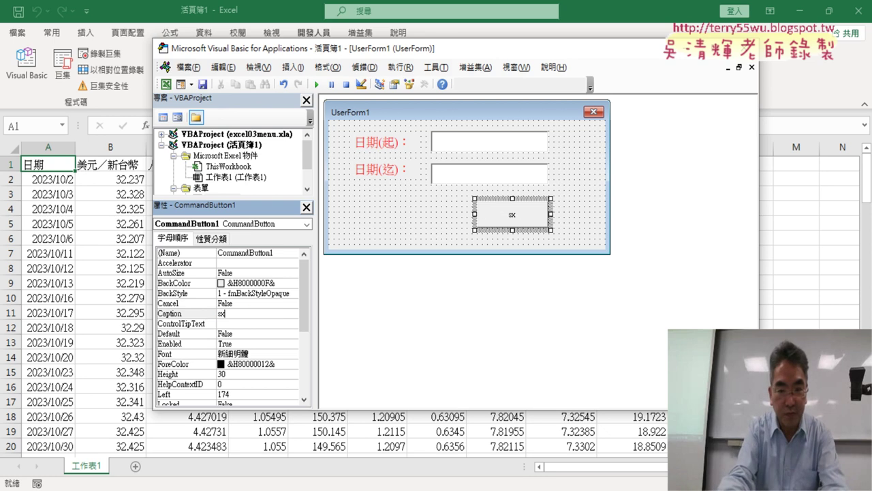
pyautogui.write('-4')
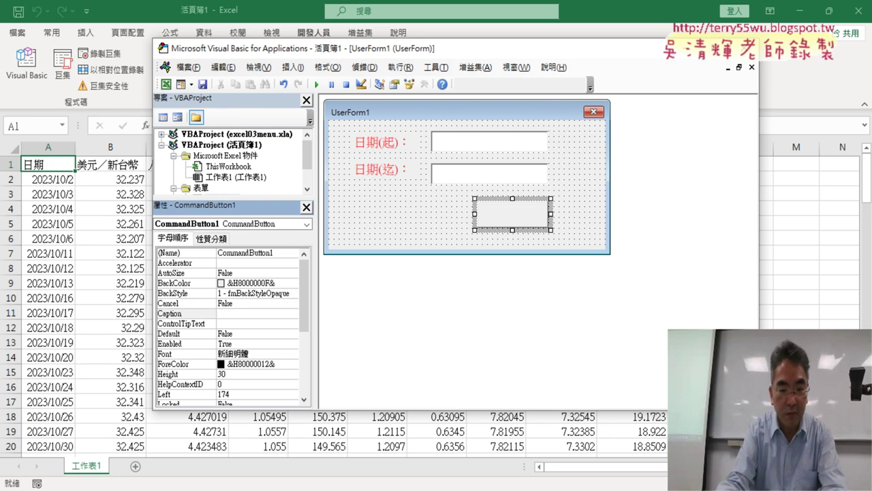
pyautogui.write('查')
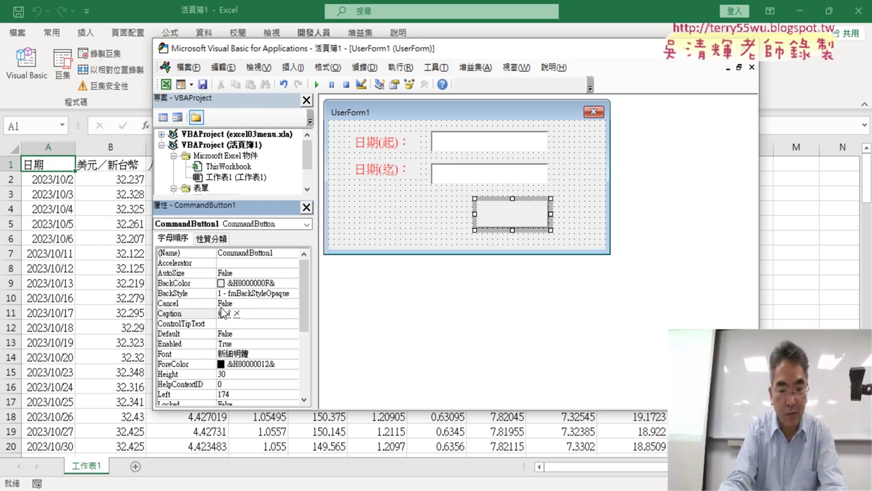
pyautogui.write('茶ㄒㄩ')
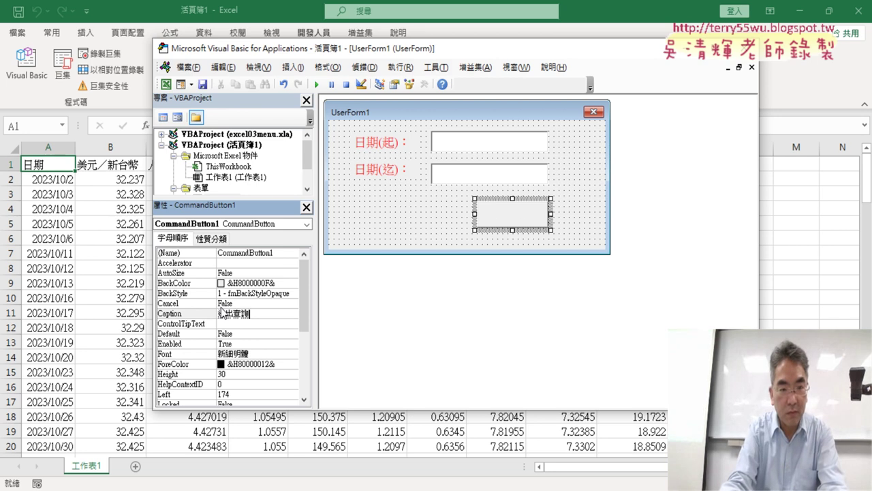
pyautogui.press('Return')
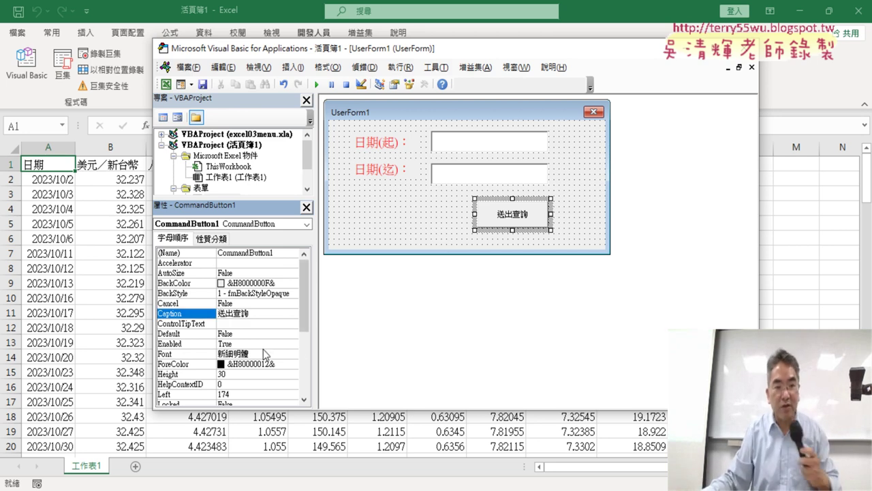
# Enlarge the button's caption font to 14 point and make UserForm1 narrower.
pyautogui.click(167, 354)
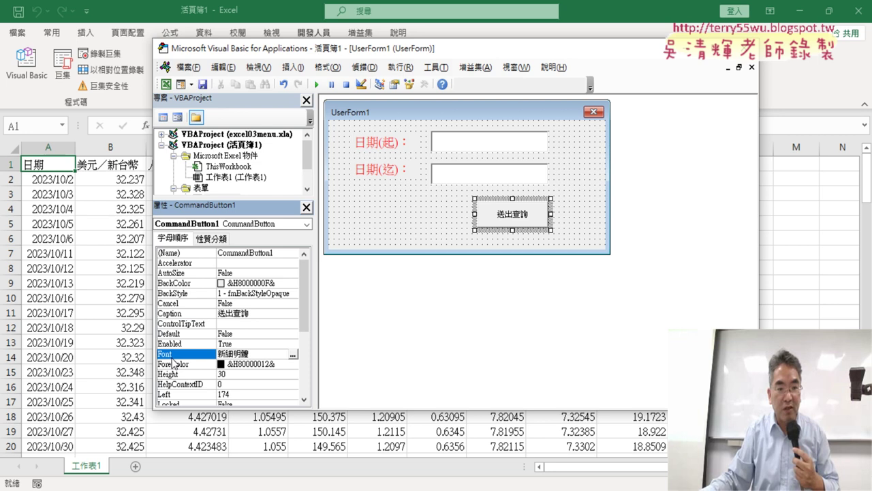
pyautogui.click(291, 356)
pyautogui.click(399, 232)
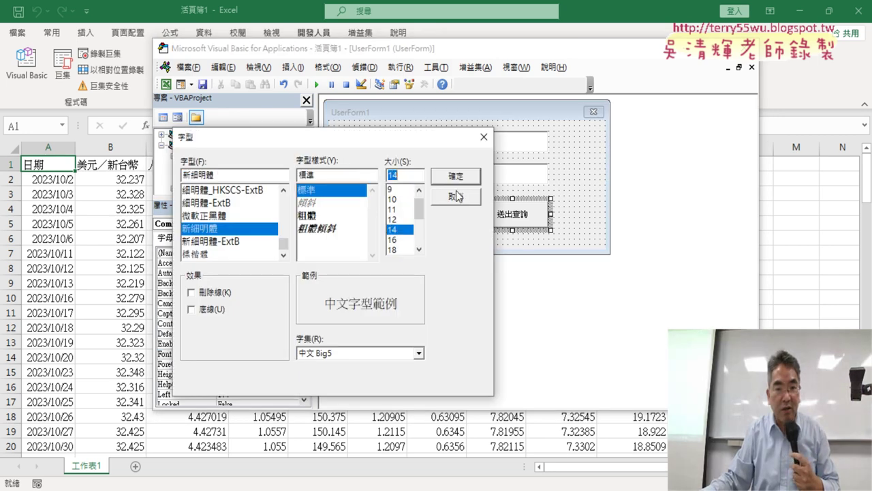
pyautogui.click(456, 176)
pyautogui.click(581, 206)
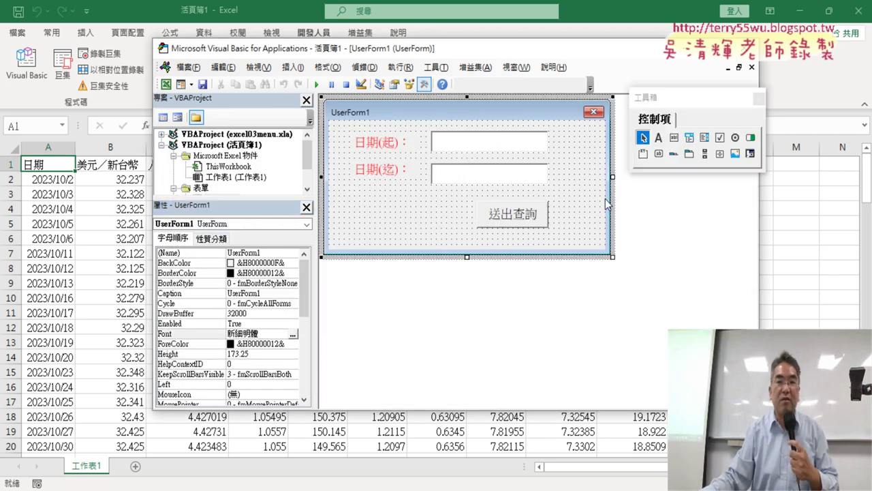
pyautogui.moveTo(612, 177); pyautogui.dragTo(595, 177)
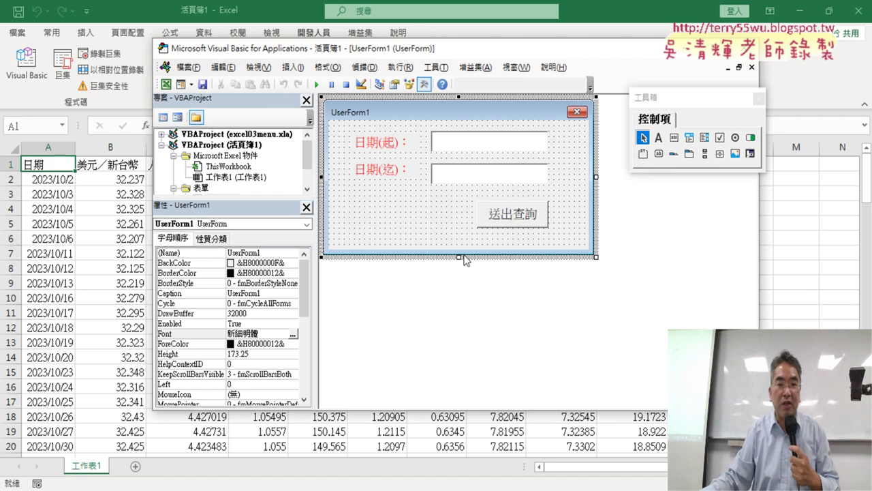
# Shorten the form, test-run it with 2015/1/1 to 2015/2/28, submit 送出查詢, then close it.
pyautogui.moveTo(458, 258); pyautogui.dragTo(458, 252)
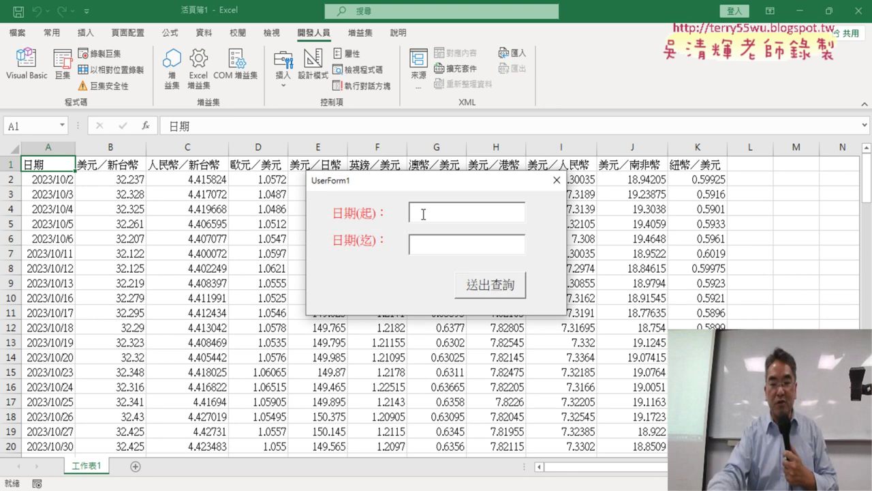
pyautogui.write('201')
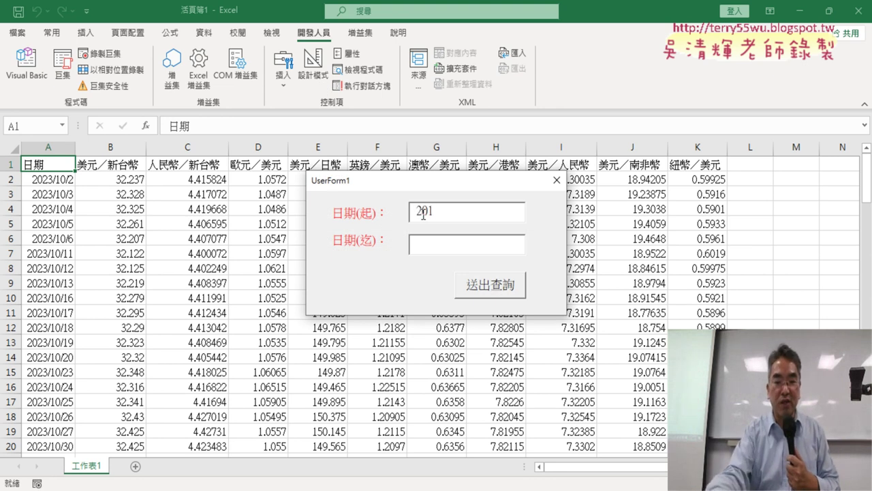
pyautogui.write('5/1/1')
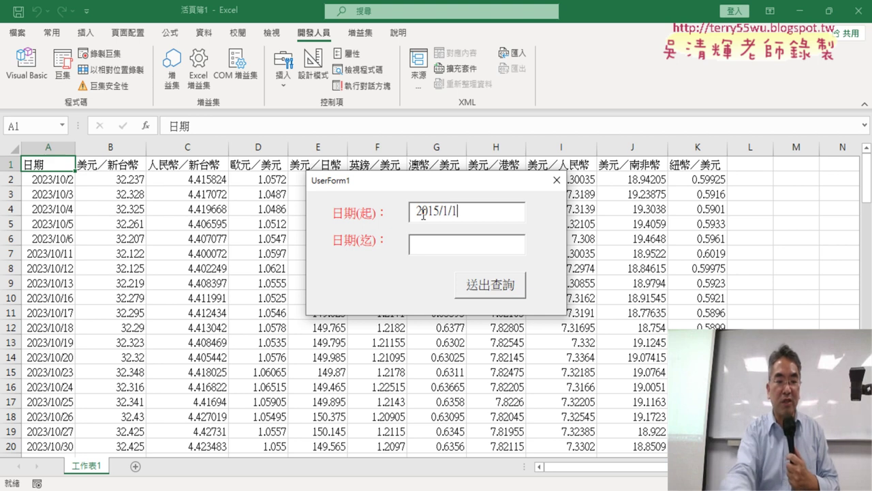
pyautogui.press('Tab')
pyautogui.write('2')
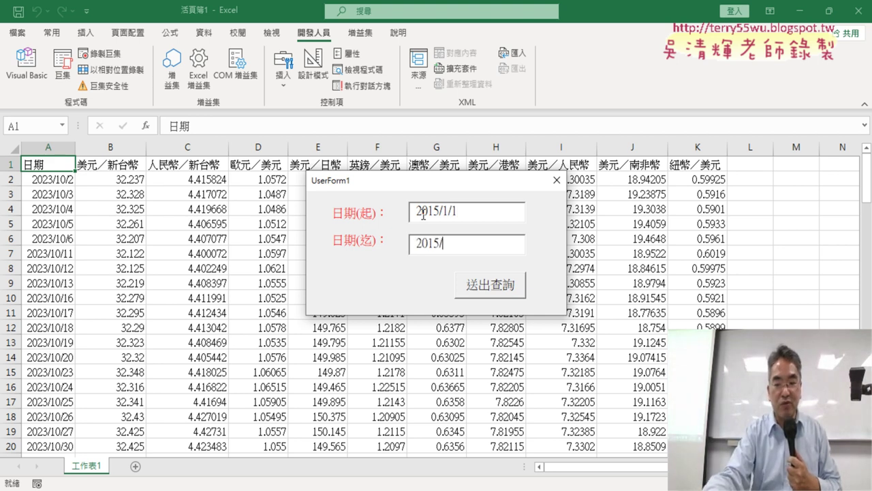
pyautogui.write('/28')
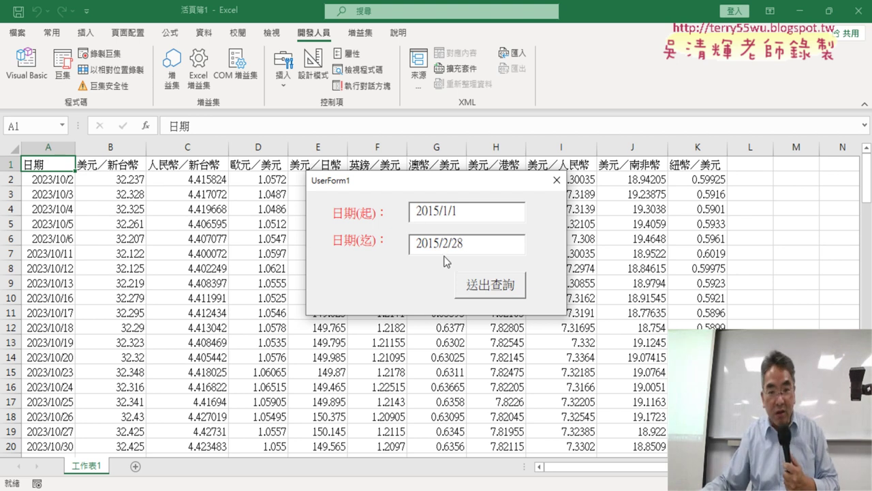
pyautogui.click(510, 291)
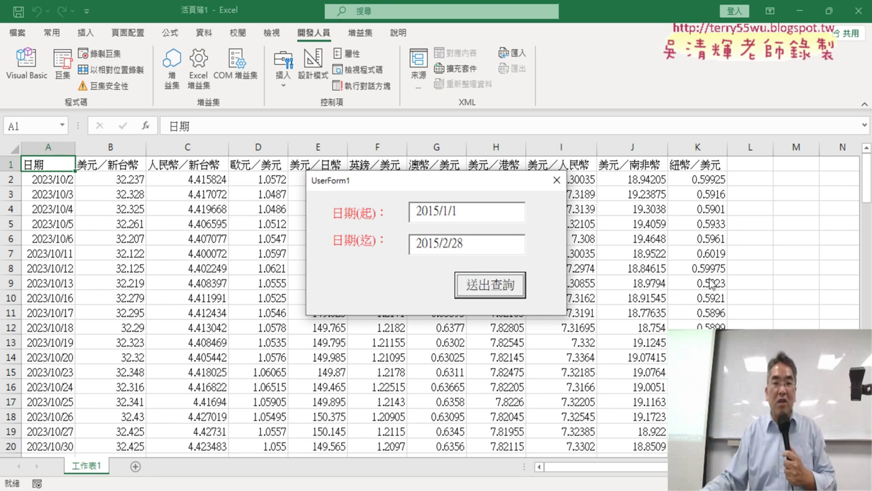
pyautogui.click(558, 180)
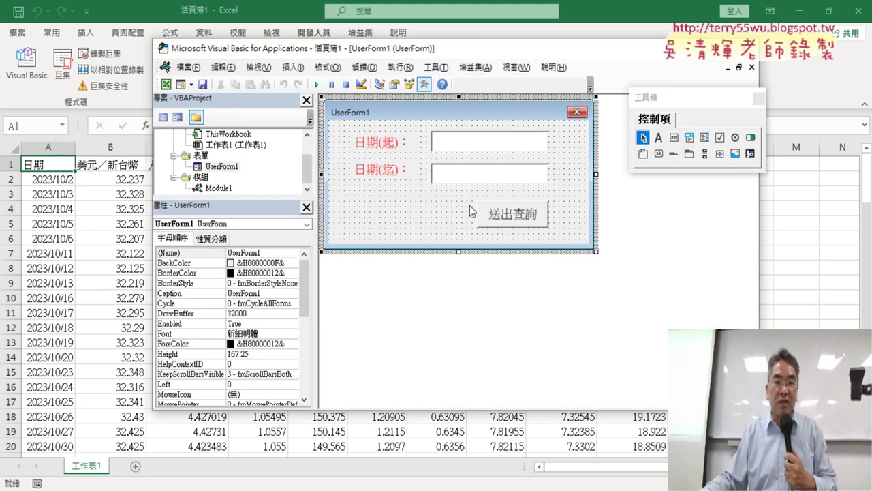
pyautogui.rightClick(204, 146)
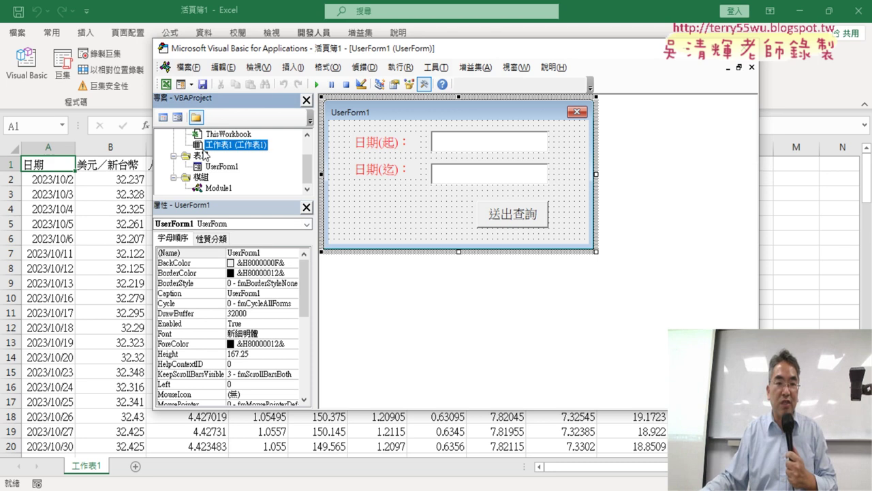
pyautogui.moveTo(258, 222)
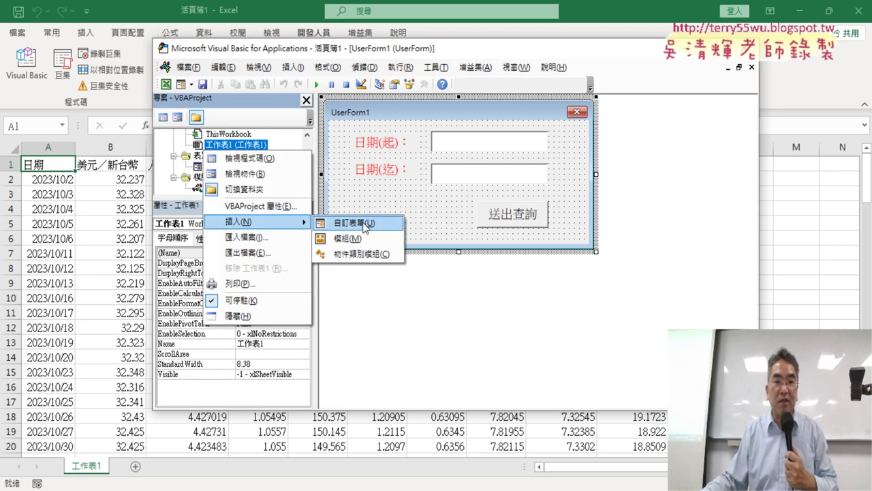
pyautogui.click(443, 214)
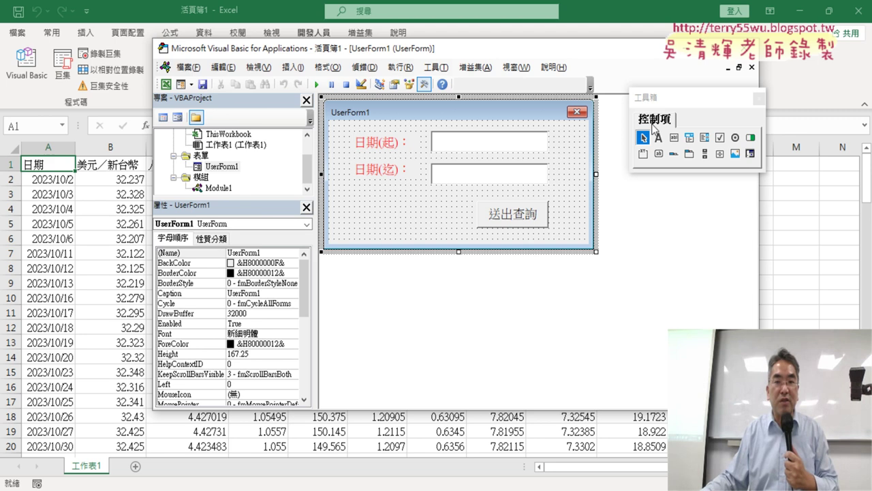
pyautogui.moveTo(670, 101); pyautogui.dragTo(637, 100)
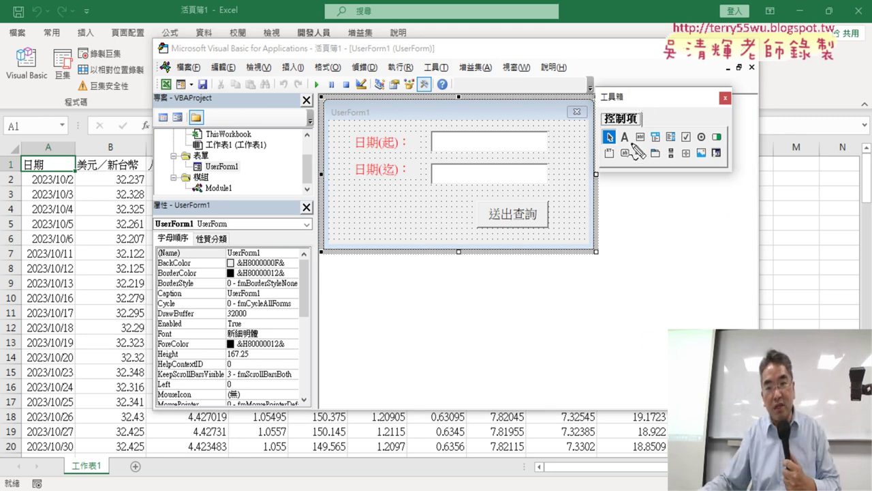
pyautogui.moveTo(624, 137)
pyautogui.mouseDown()
pyautogui.moveTo(623, 148)
pyautogui.moveTo(388, 121)
pyautogui.moveTo(379, 128)
pyautogui.mouseUp()
pyautogui.moveTo(349, 158); pyautogui.dragTo(405, 152)
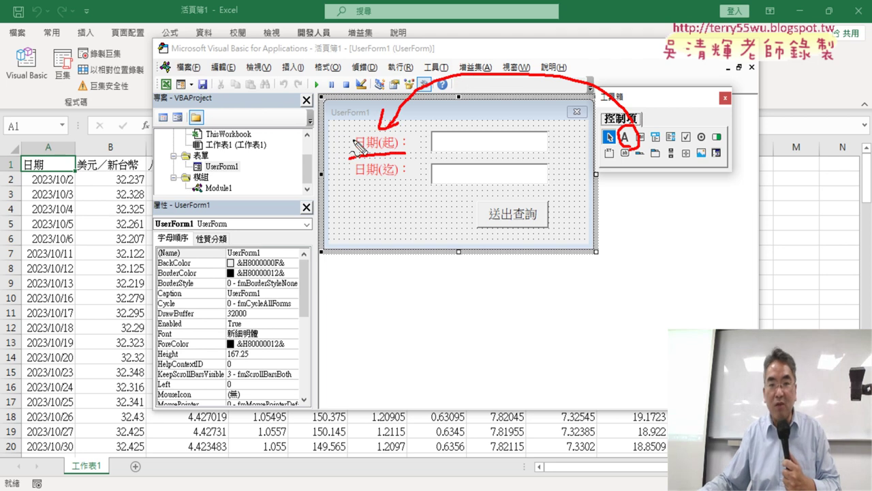
pyautogui.moveTo(363, 183); pyautogui.dragTo(417, 179)
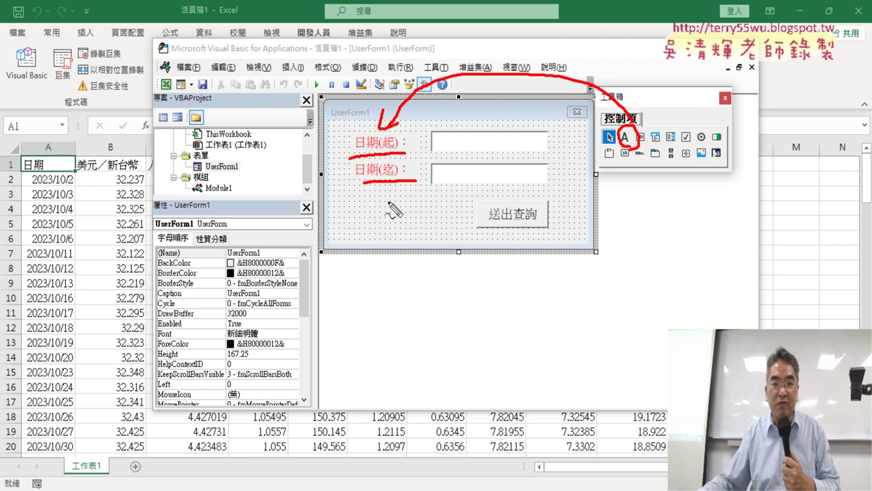
pyautogui.moveTo(654, 150); pyautogui.dragTo(644, 129)
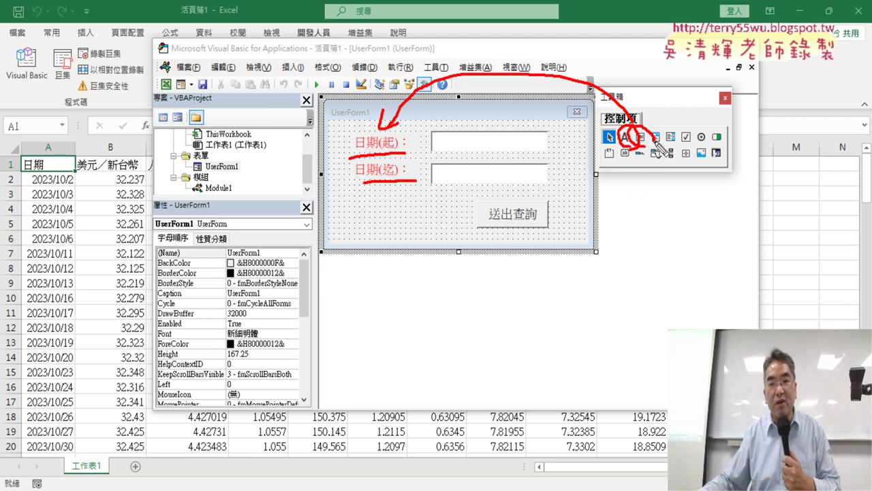
pyautogui.moveTo(607, 96)
pyautogui.mouseDown()
pyautogui.moveTo(500, 127)
pyautogui.moveTo(525, 121)
pyautogui.mouseUp()
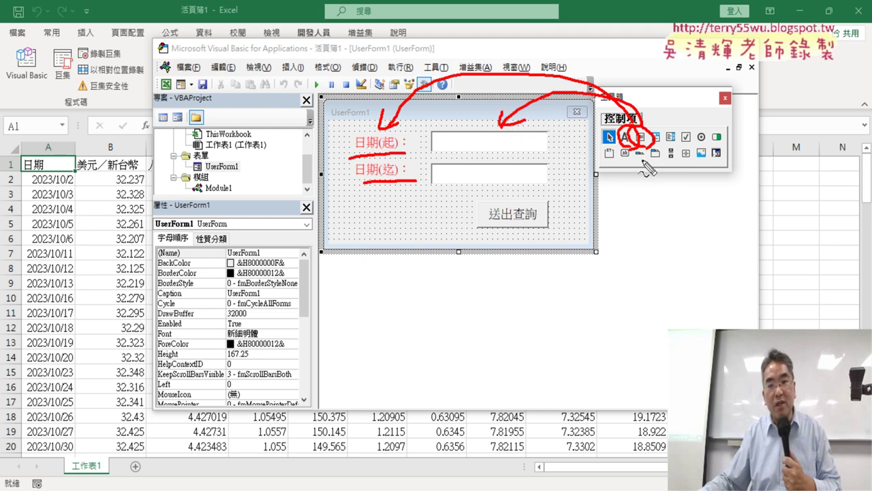
pyautogui.moveTo(637, 151)
pyautogui.mouseDown()
pyautogui.moveTo(549, 214)
pyautogui.moveTo(583, 222)
pyautogui.mouseUp()
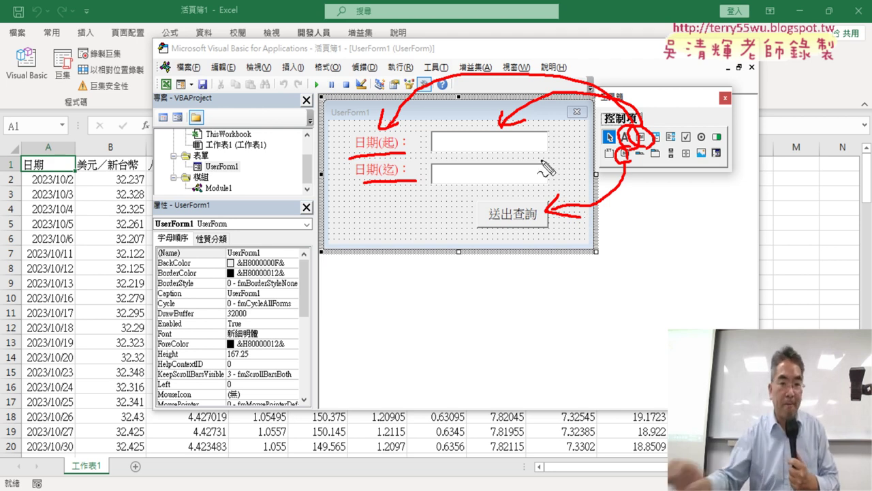
pyautogui.press('Escape')
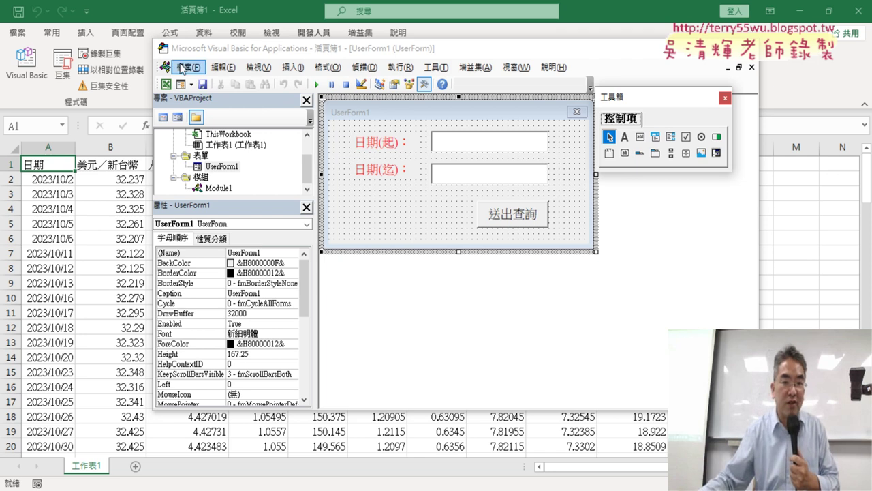
# Open the Font dialog for TextBox1, the upper 日期(起) date text box.
pyautogui.click(385, 150)
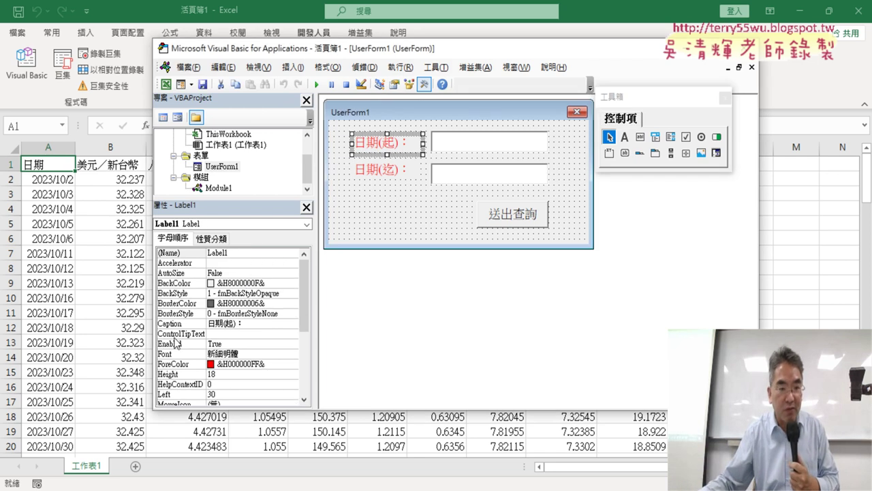
pyautogui.press('F4')
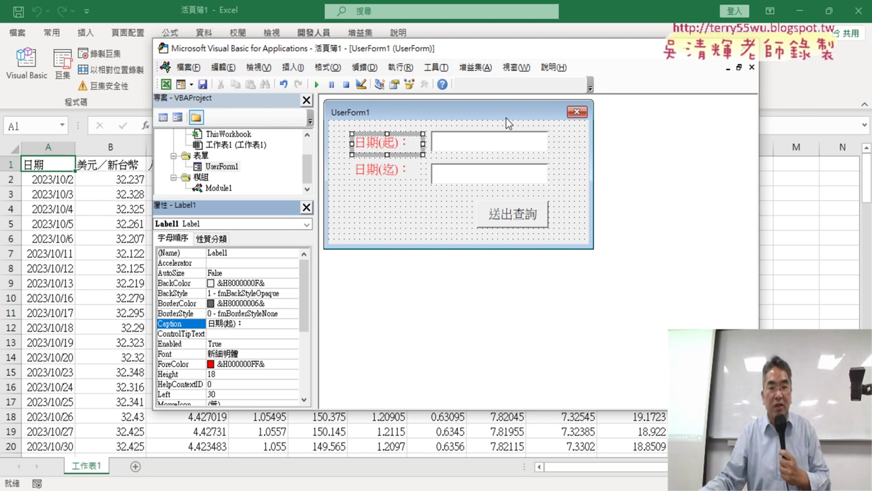
pyautogui.click(501, 142)
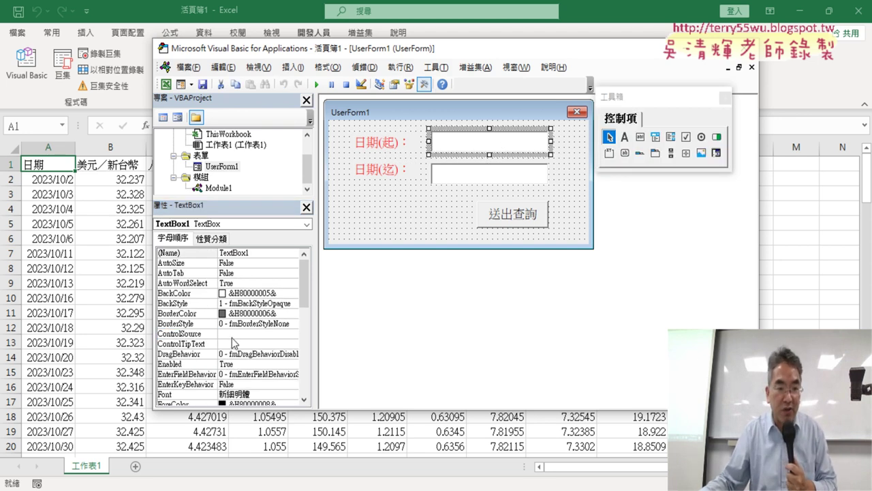
pyautogui.click(205, 395)
pyautogui.click(292, 397)
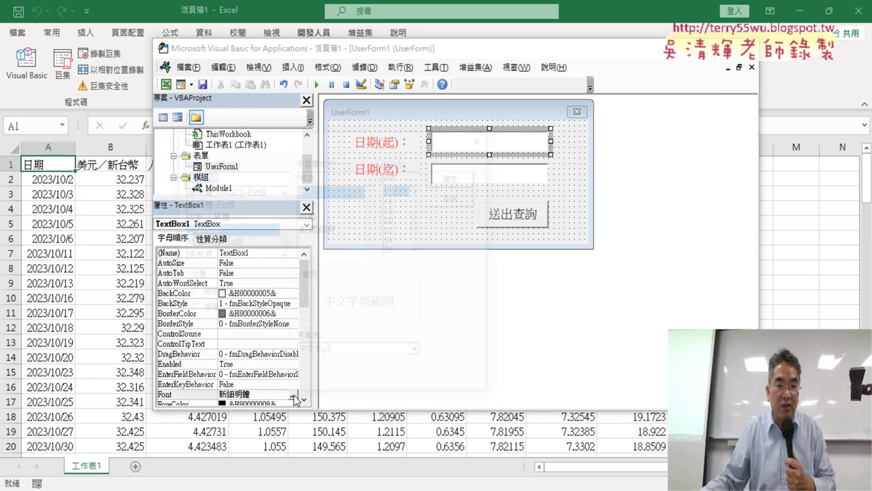